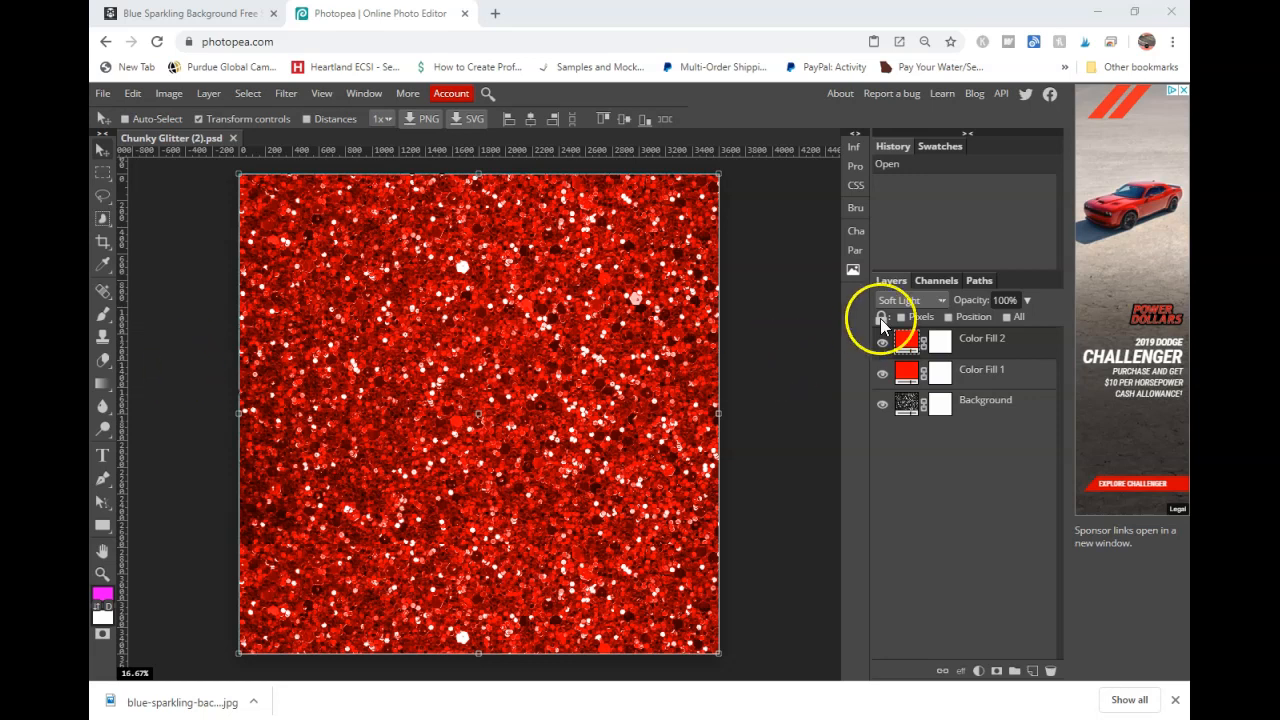
# - Compare the blue glitter source page with the red glitter document by toggling both color fill layers' visibility
pyautogui.click(224, 14)
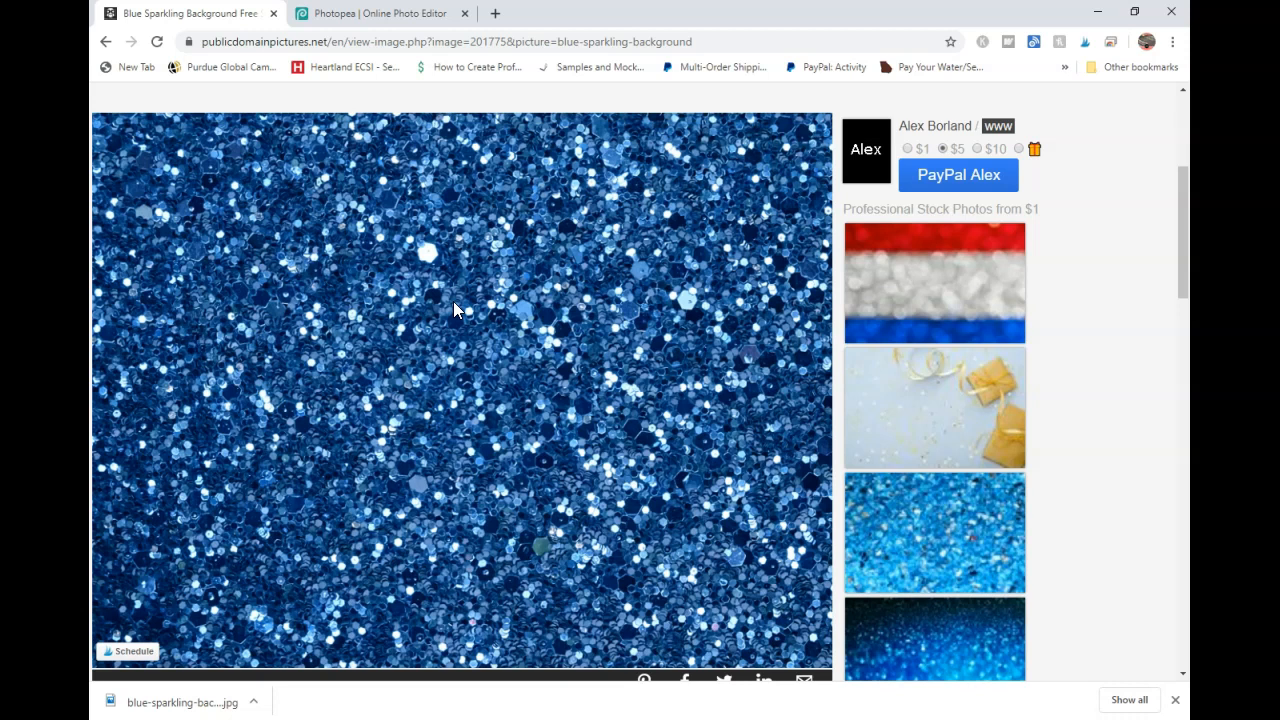
pyautogui.click(405, 13)
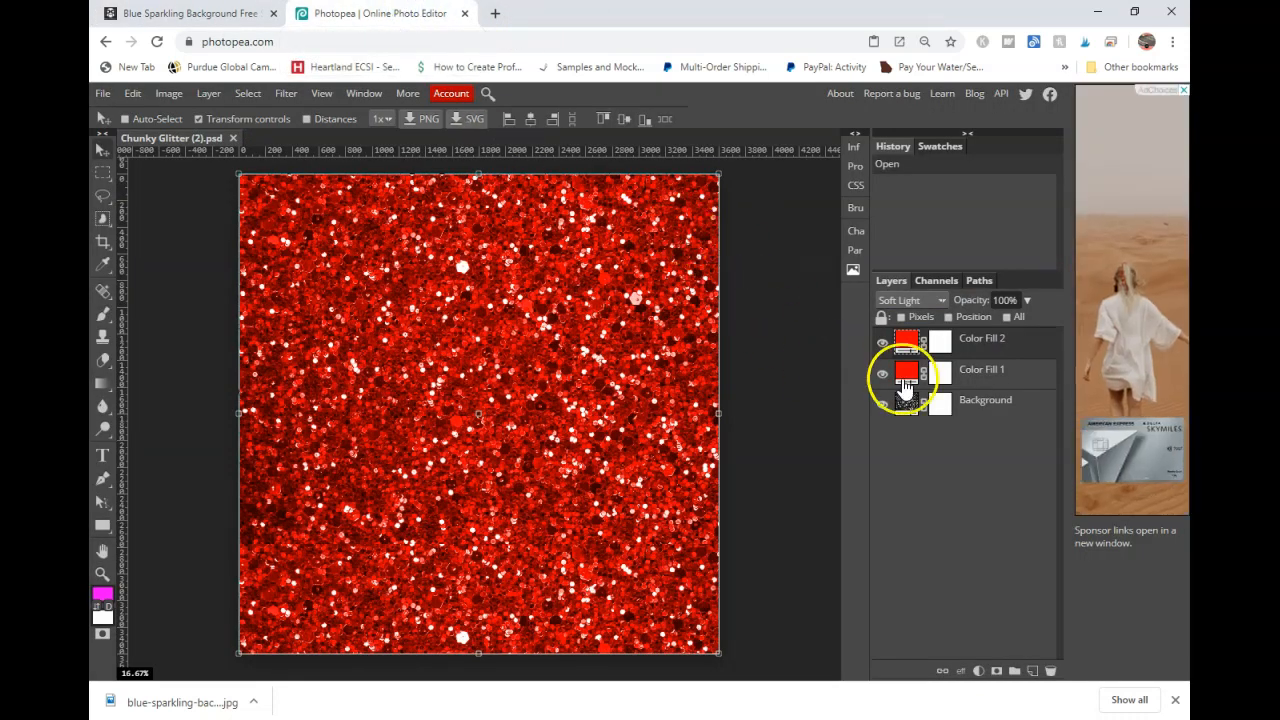
pyautogui.click(882, 342)
pyautogui.click(882, 373)
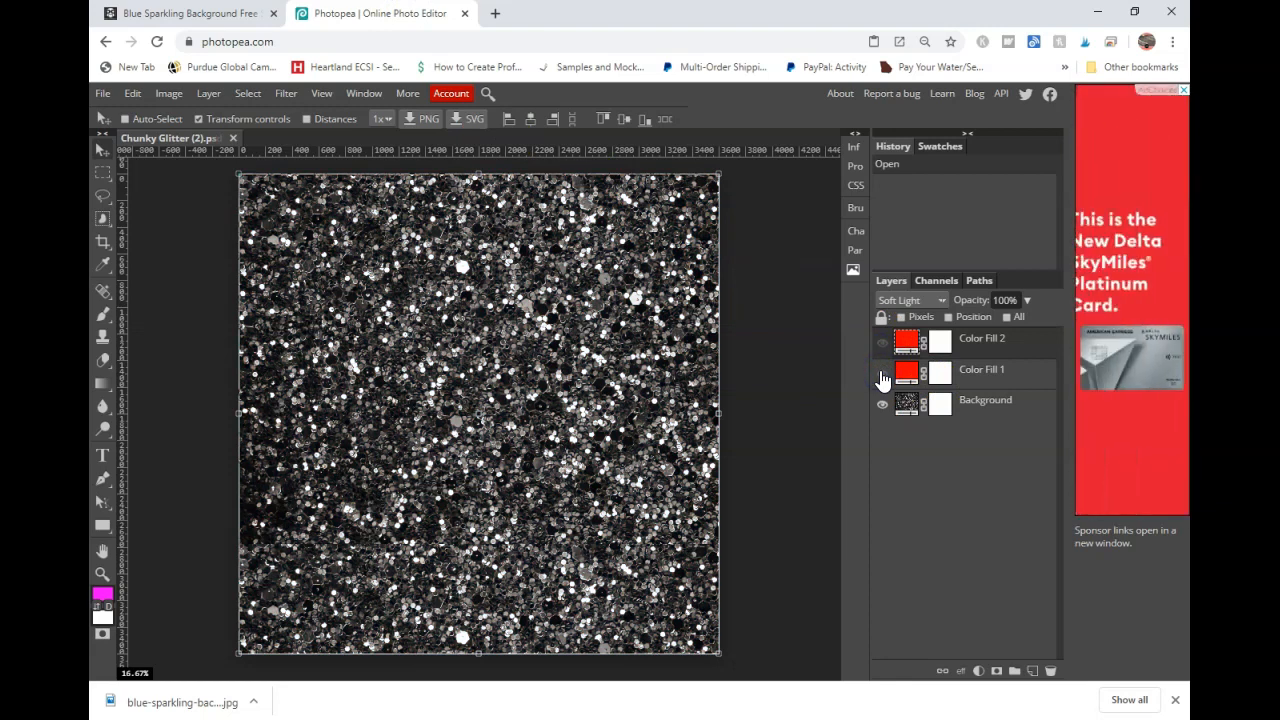
pyautogui.click(882, 373)
pyautogui.click(882, 342)
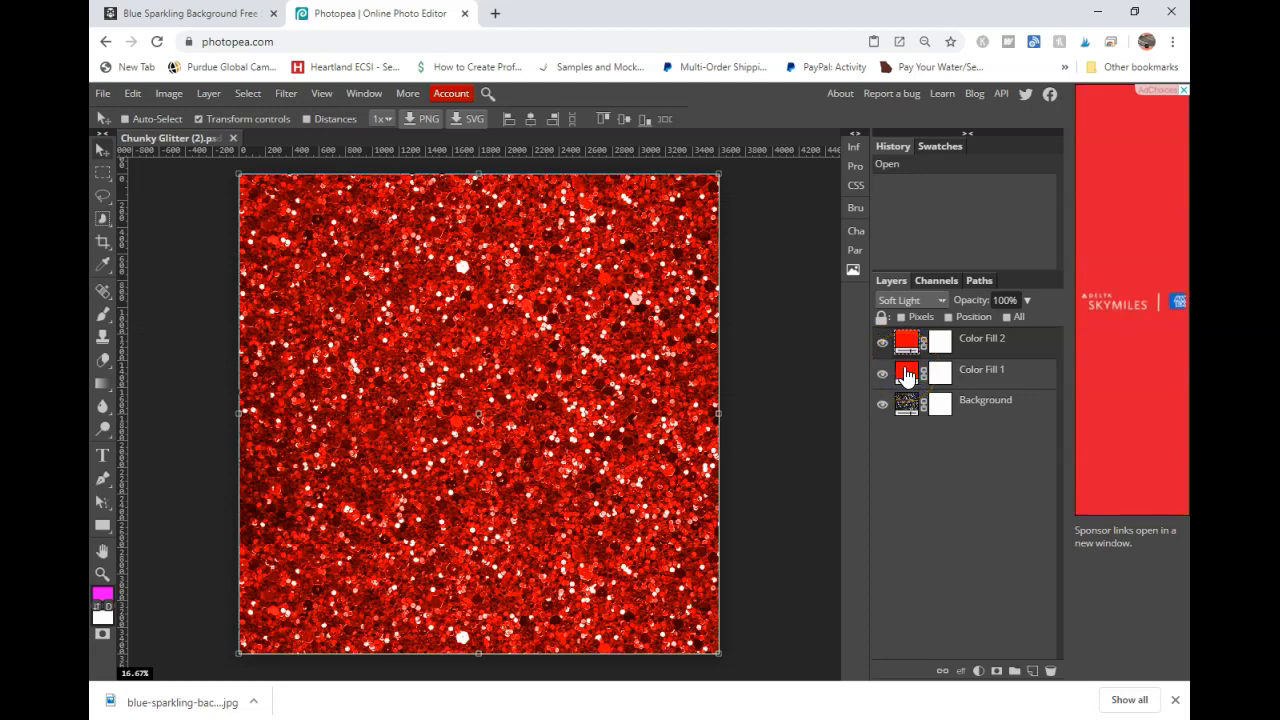
# - Set Color Fill 1's color to blue 0000ff
pyautogui.doubleClick(907, 375)
pyautogui.click(646, 234)
pyautogui.click(450, 373)
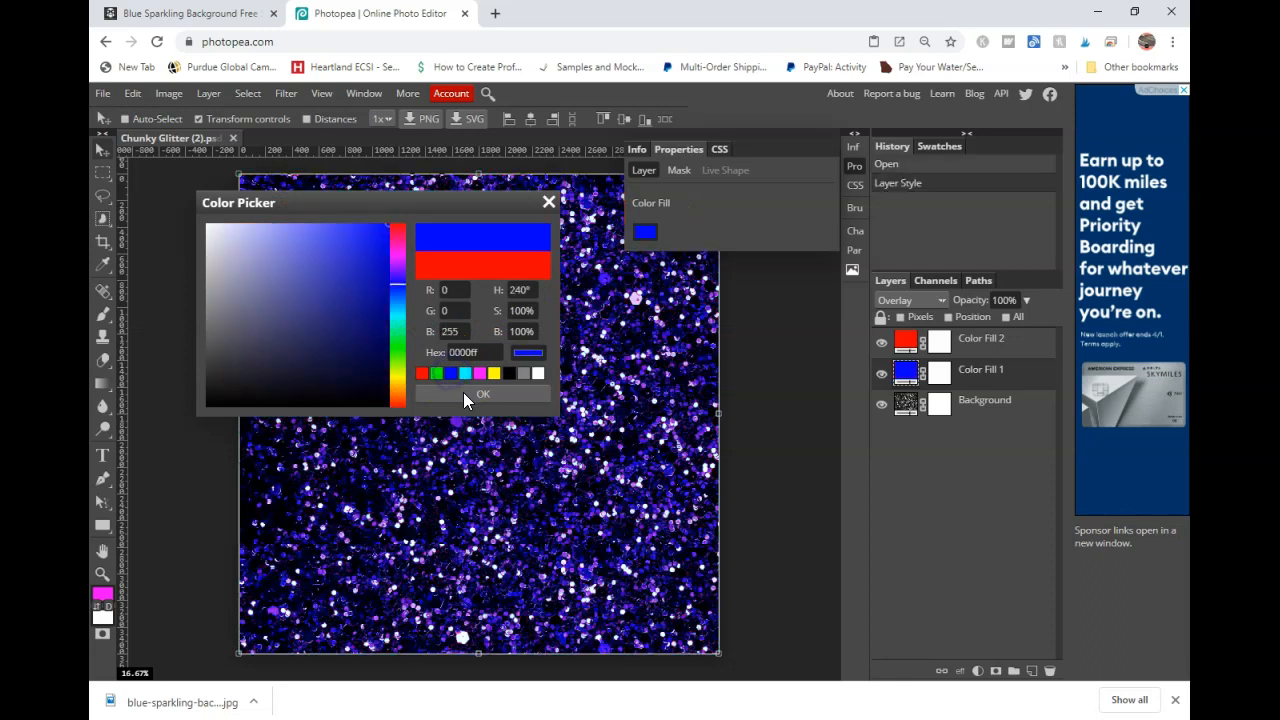
pyautogui.click(519, 393)
# - Set Color Fill 2's color to blue 0000ff
pyautogui.click(893, 340)
pyautogui.click(803, 318)
pyautogui.click(640, 233)
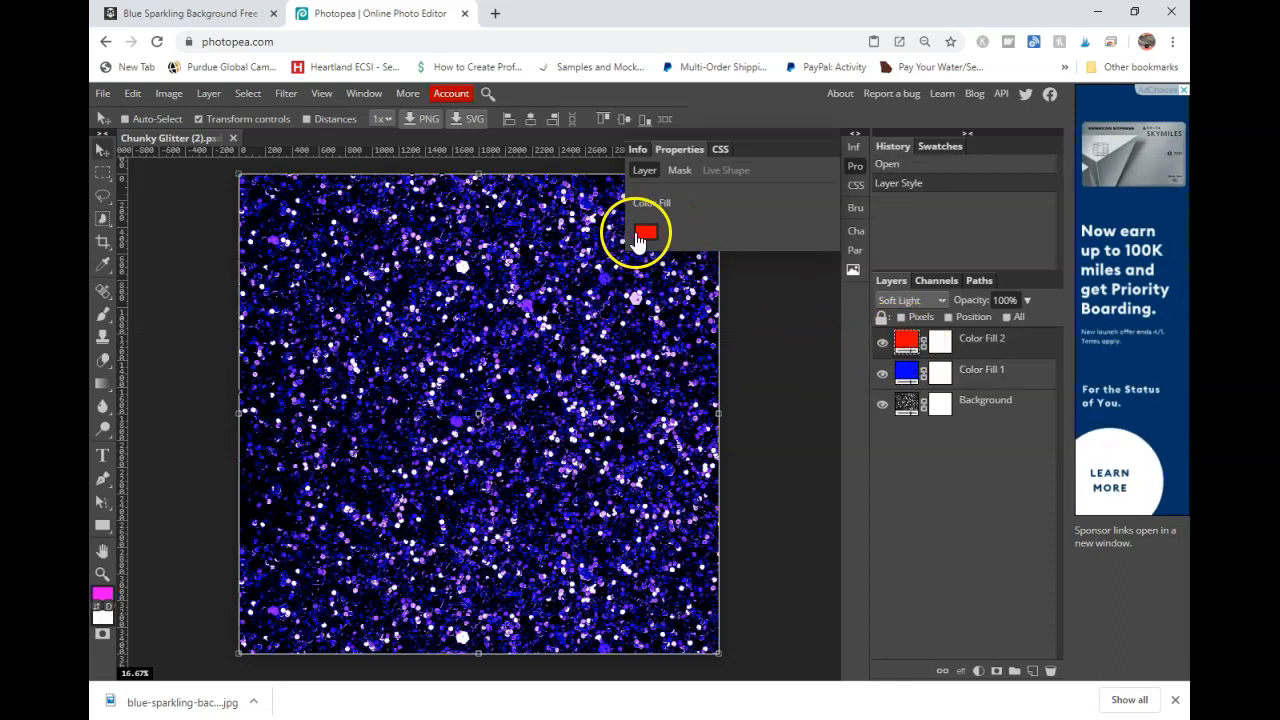
pyautogui.click(457, 377)
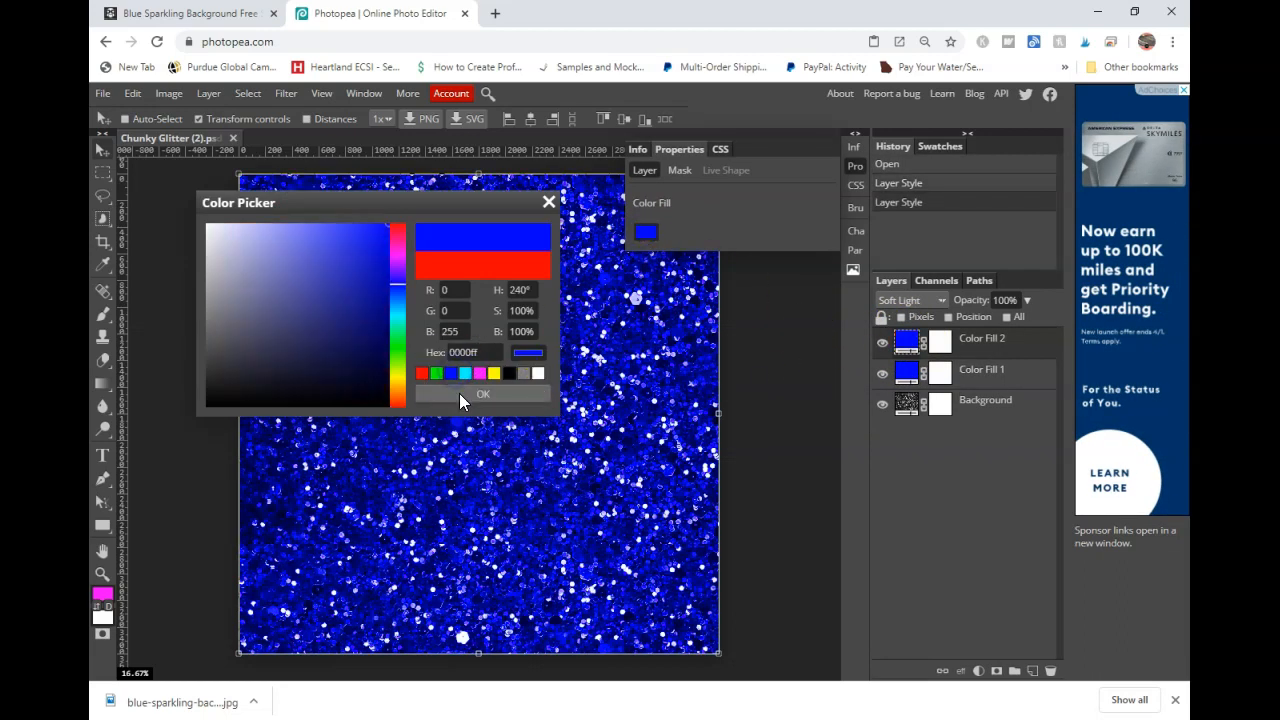
pyautogui.click(459, 393)
# - Toggle the visibility of both color fill layers to compare the blue glitter effect
pyautogui.click(958, 362)
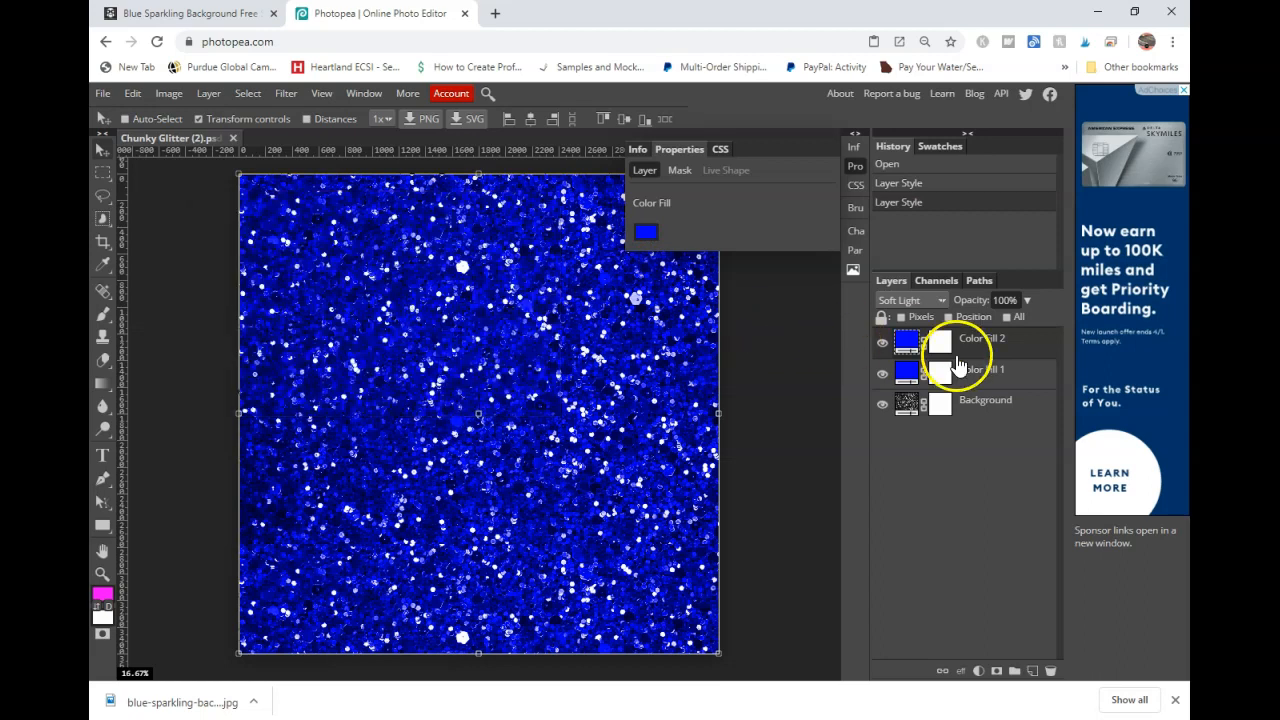
pyautogui.click(882, 344)
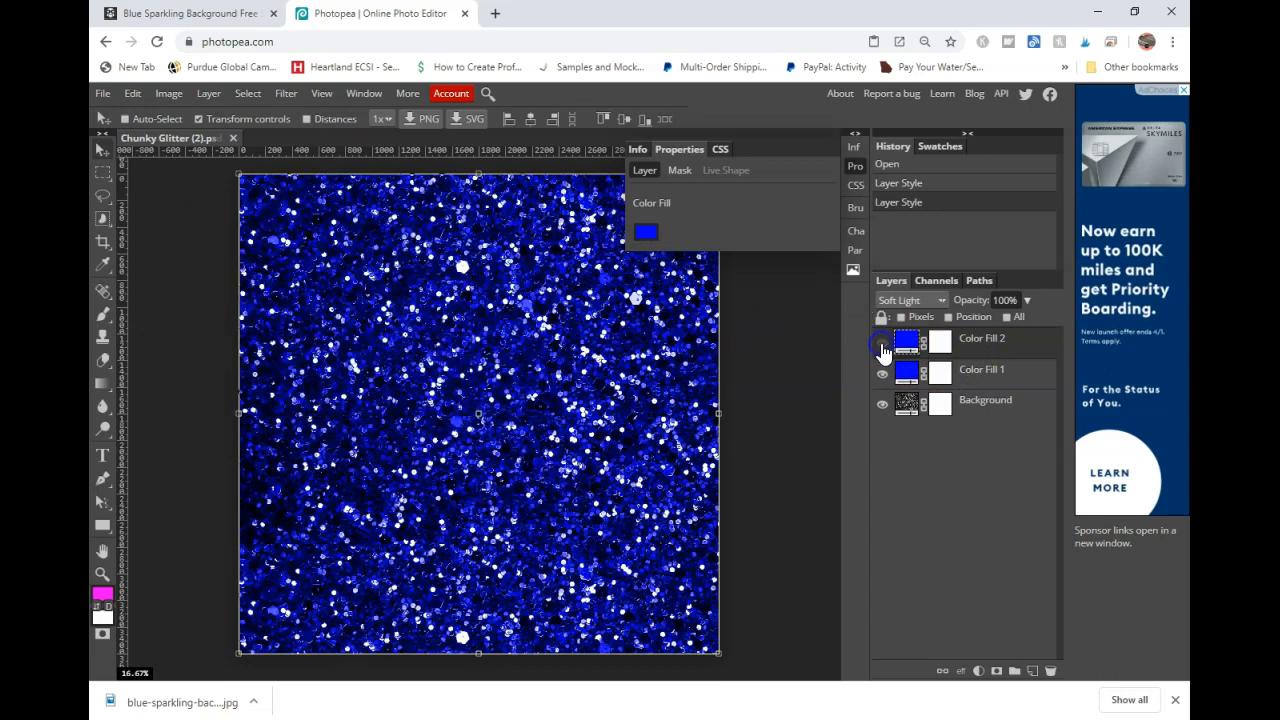
pyautogui.click(882, 372)
pyautogui.click(881, 344)
pyautogui.click(881, 371)
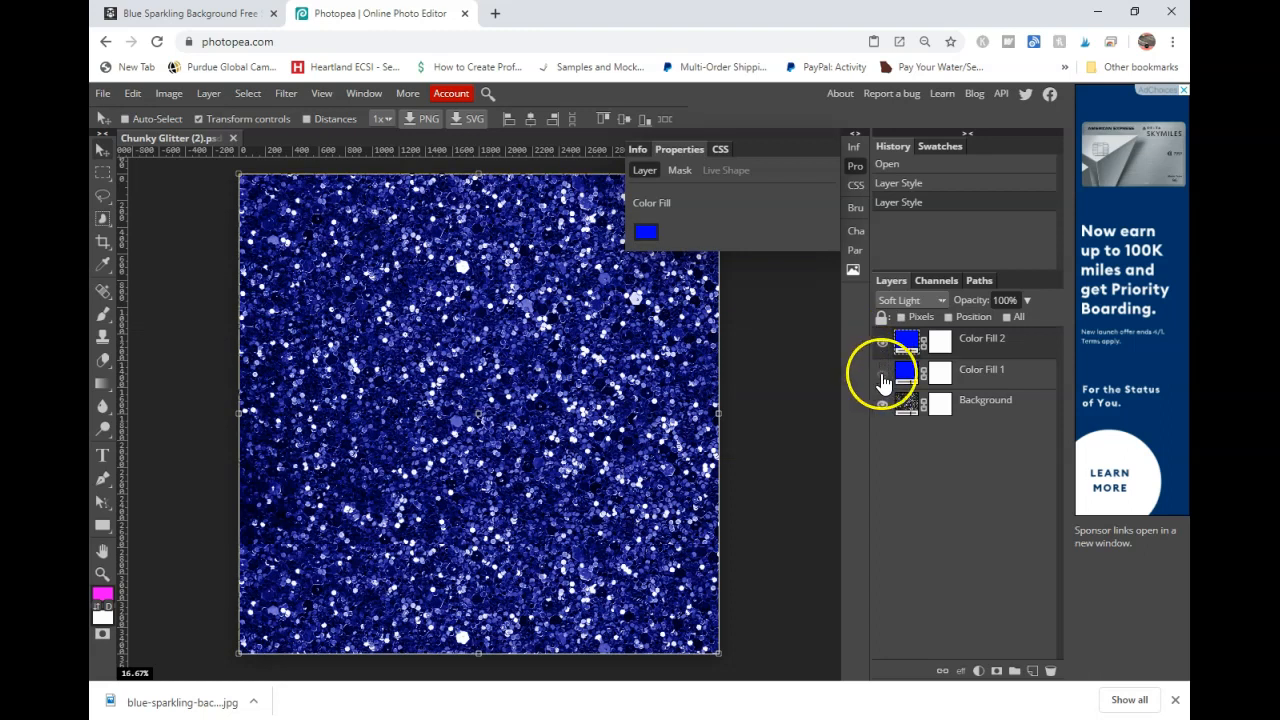
pyautogui.click(882, 350)
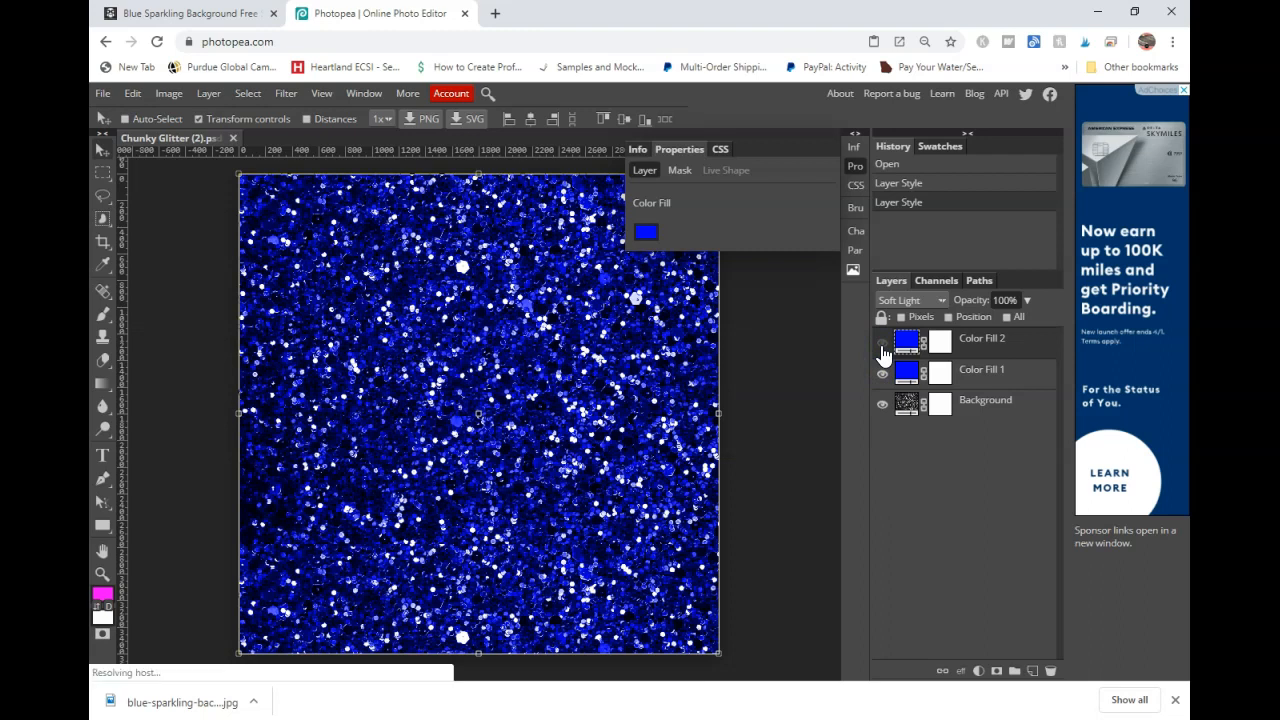
pyautogui.click(882, 372)
pyautogui.click(882, 346)
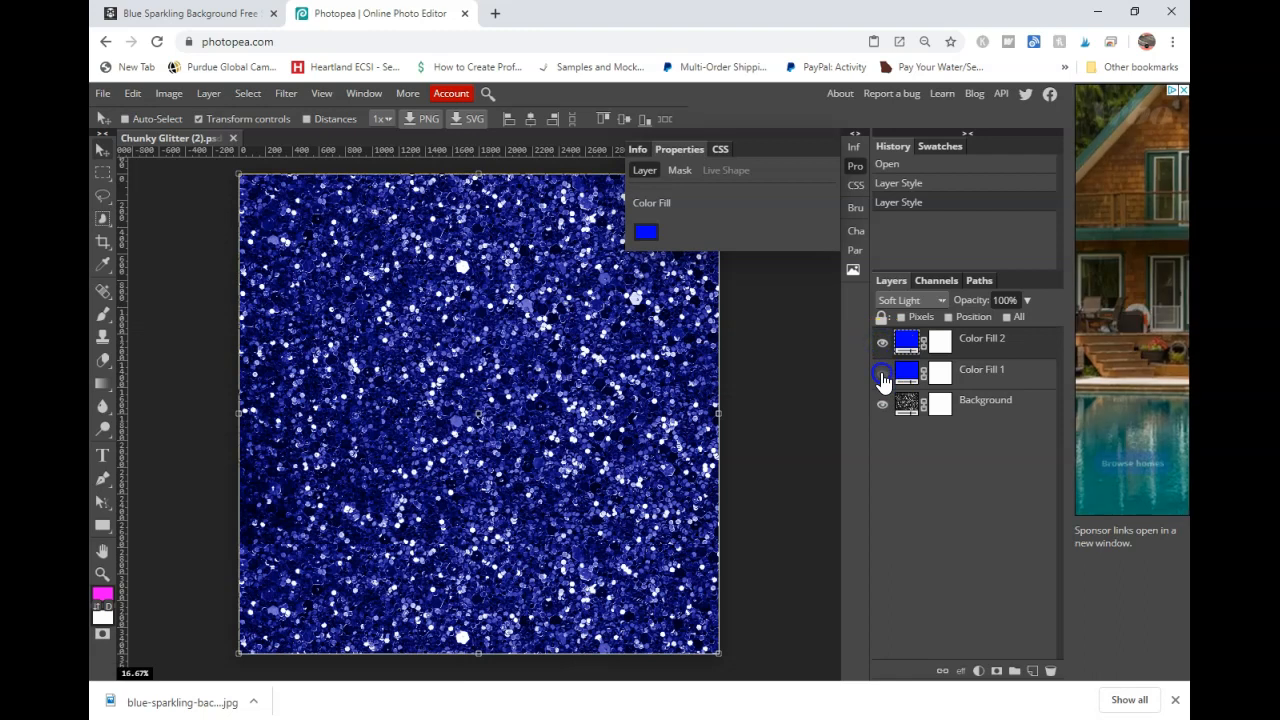
pyautogui.click(882, 372)
# - Set Color Fill 2's color to yellow ffff00
pyautogui.click(645, 232)
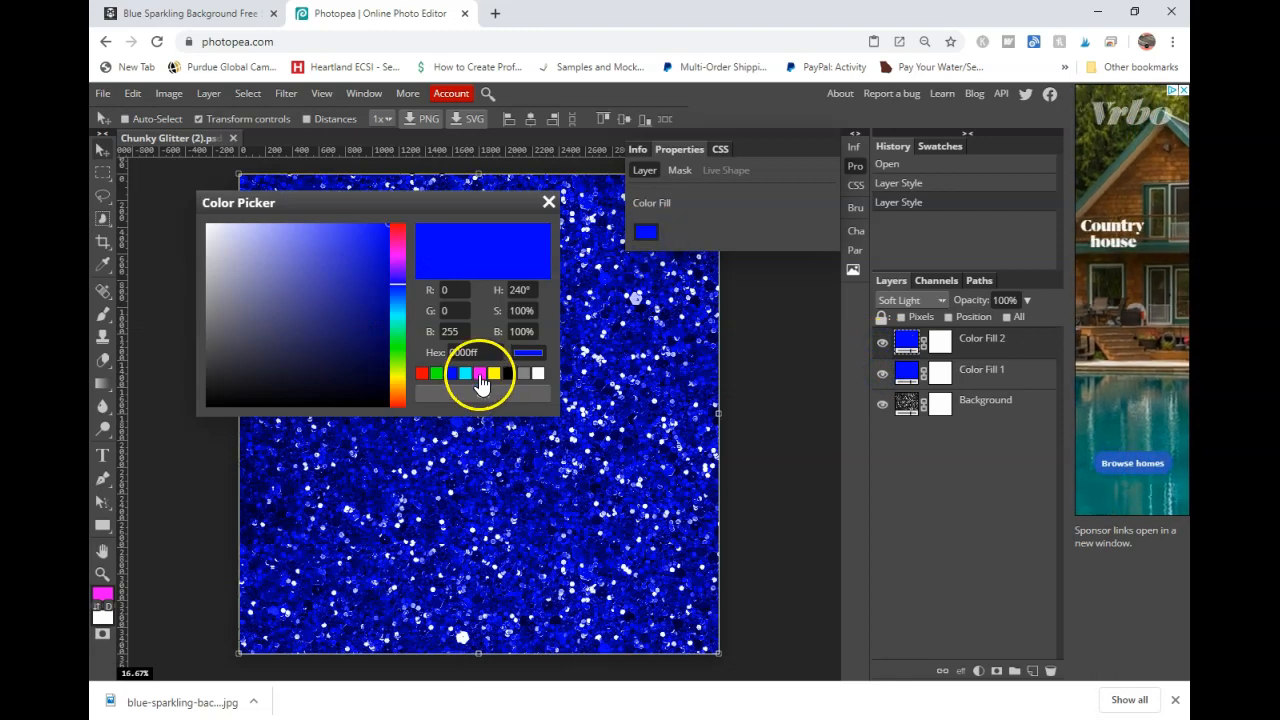
pyautogui.click(480, 373)
pyautogui.click(494, 374)
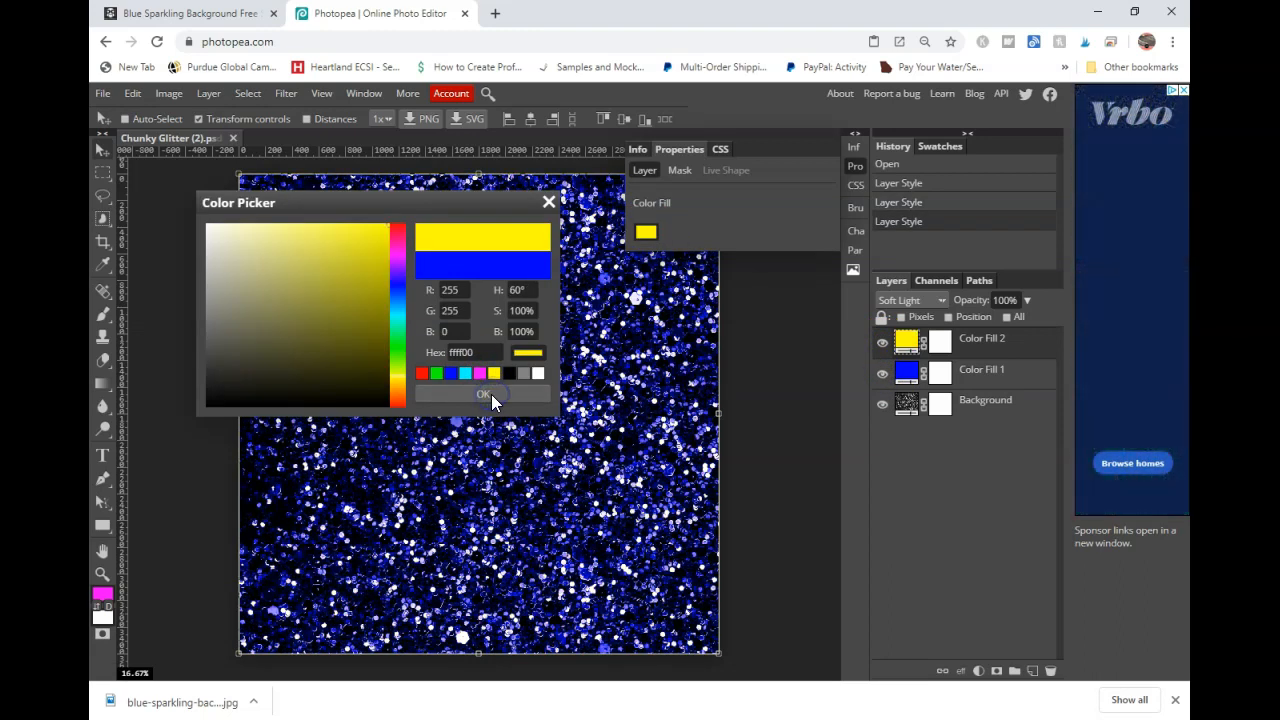
pyautogui.click(491, 394)
# - Set Color Fill 1's color to yellow ffff00
pyautogui.click(915, 370)
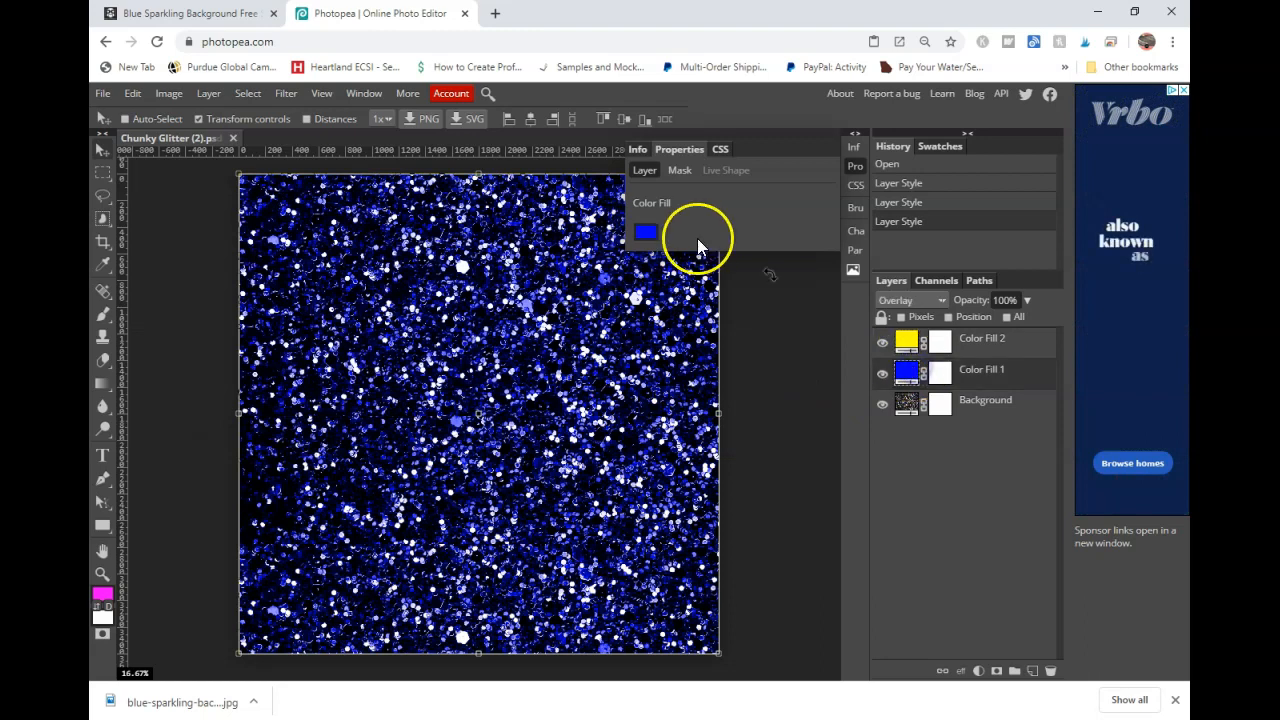
pyautogui.click(645, 232)
pyautogui.click(492, 375)
pyautogui.click(490, 394)
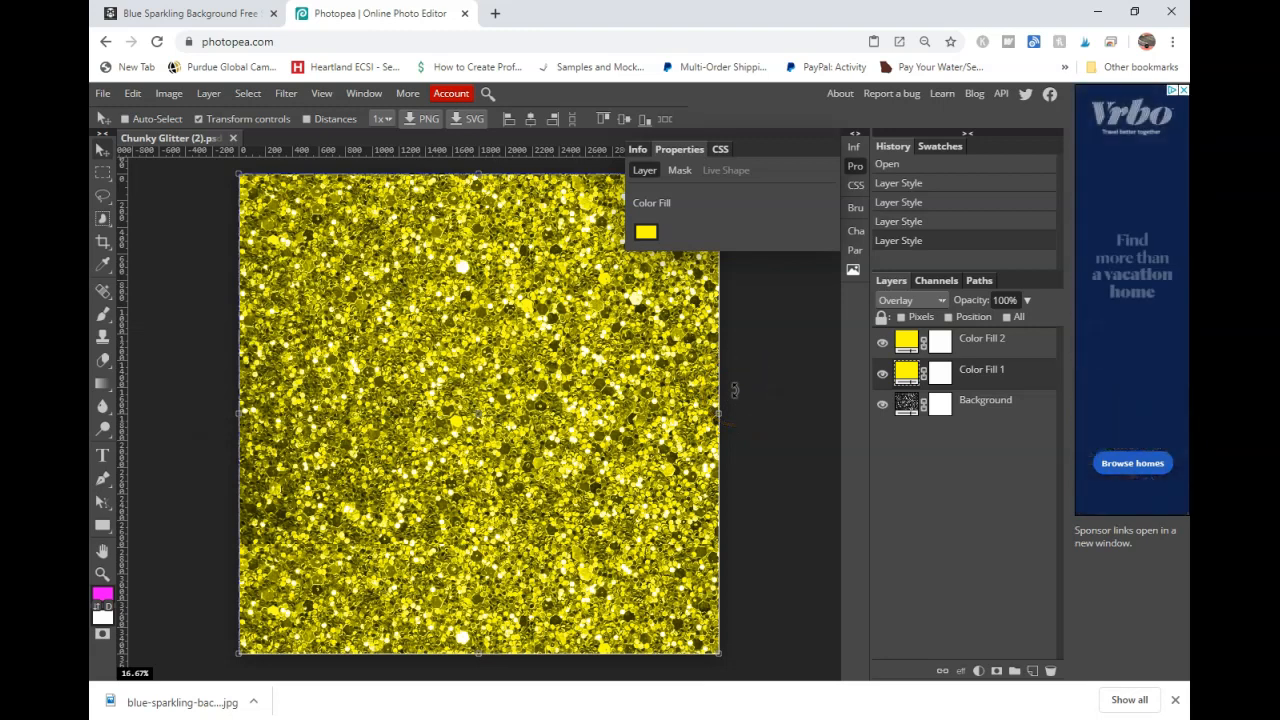
# - Open the downloaded blue-sparkling-background image from the Downloads folder
pyautogui.click(268, 238)
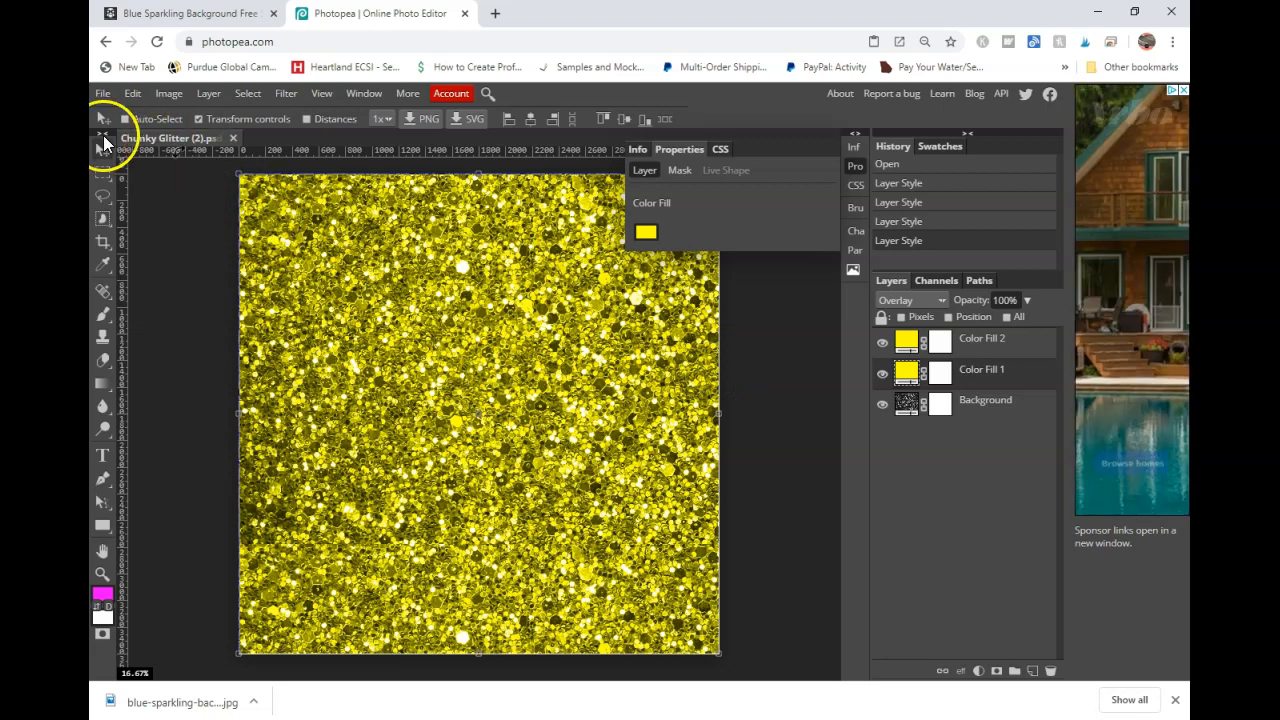
pyautogui.click(103, 93)
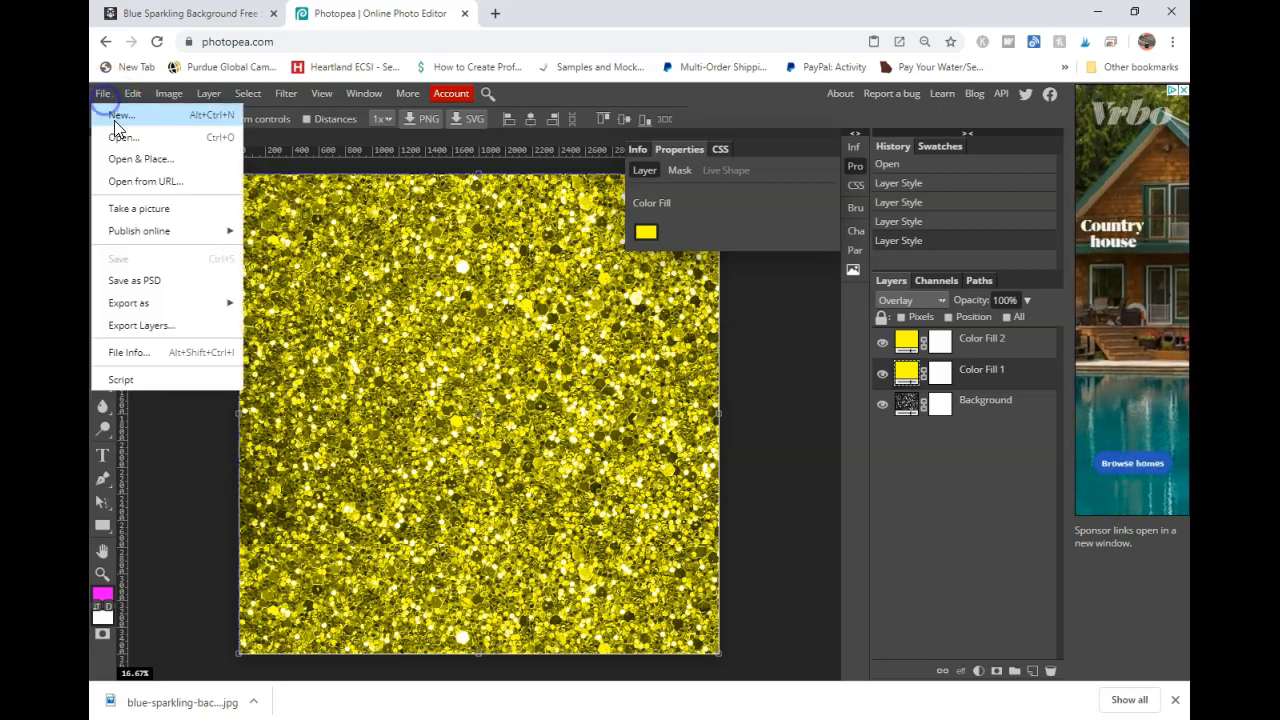
pyautogui.click(118, 137)
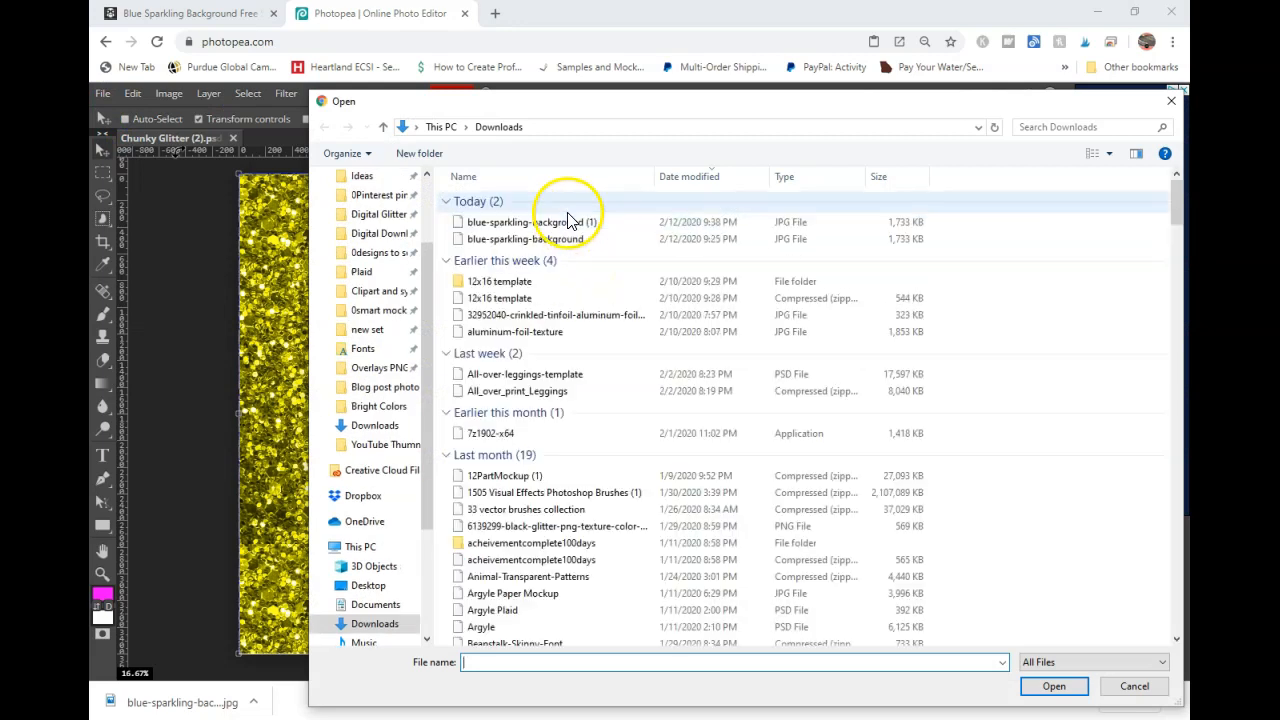
pyautogui.doubleClick(546, 222)
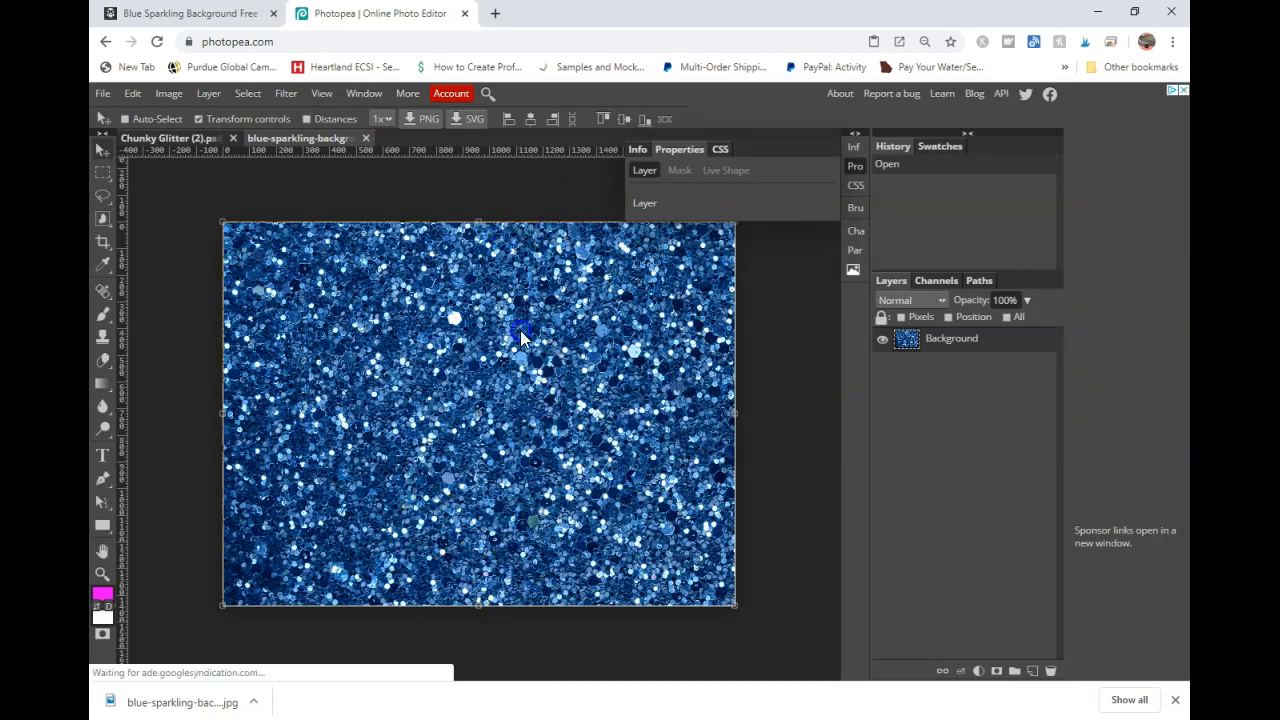
# - Try Brightness/Contrast on the blue glitter image, resetting brightness and contrast to 0 before confirming
pyautogui.click(171, 93)
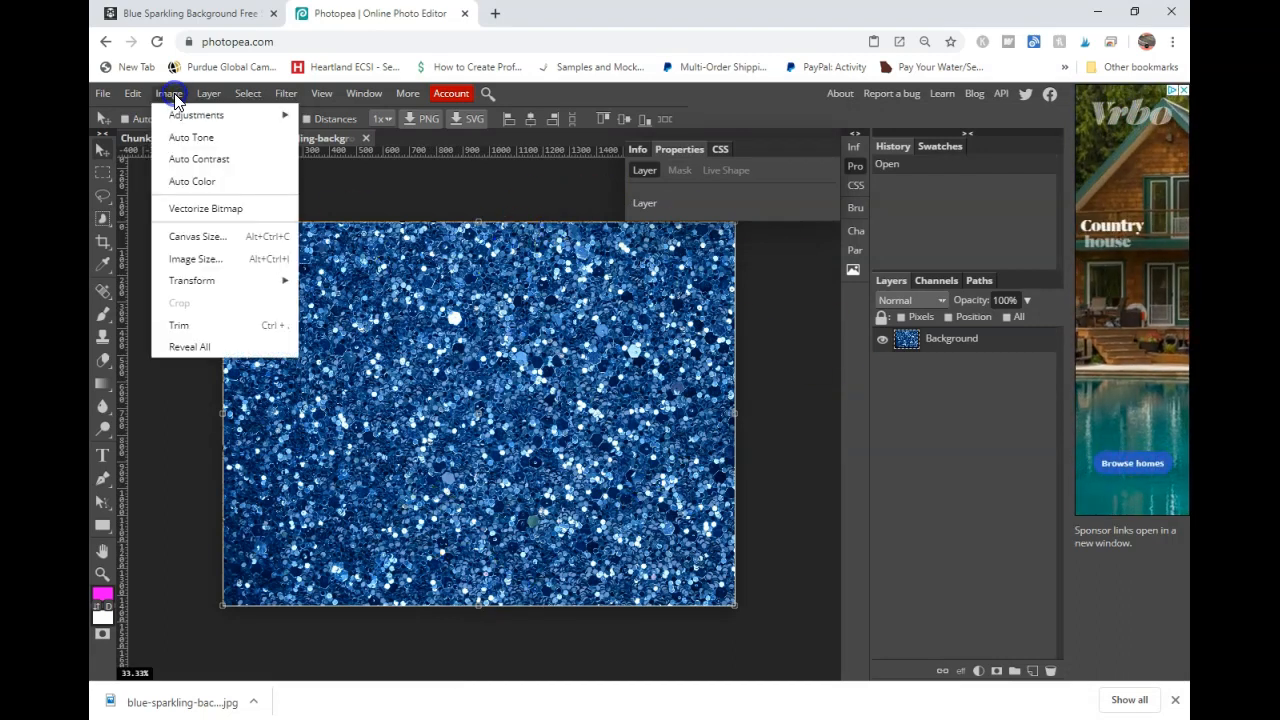
pyautogui.moveTo(178, 116)
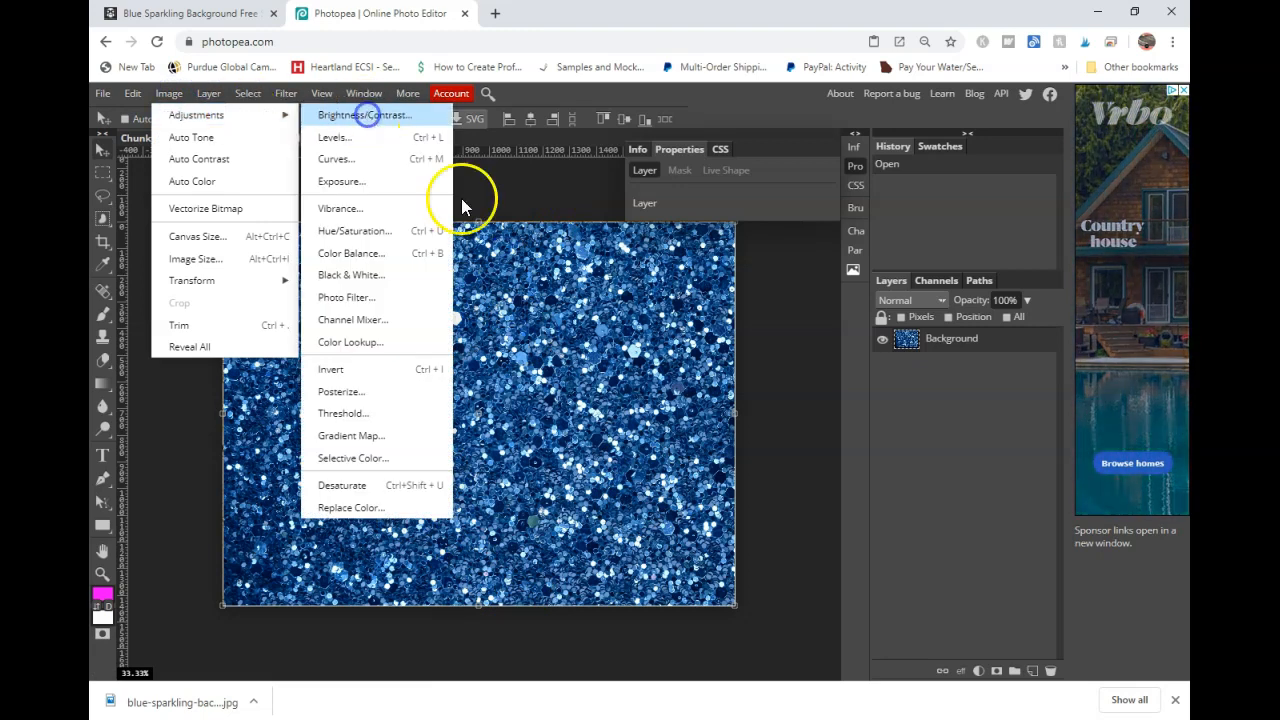
pyautogui.click(365, 115)
pyautogui.moveTo(311, 296); pyautogui.dragTo(473, 330)
pyautogui.moveTo(414, 294); pyautogui.dragTo(325, 299)
pyautogui.click(473, 257)
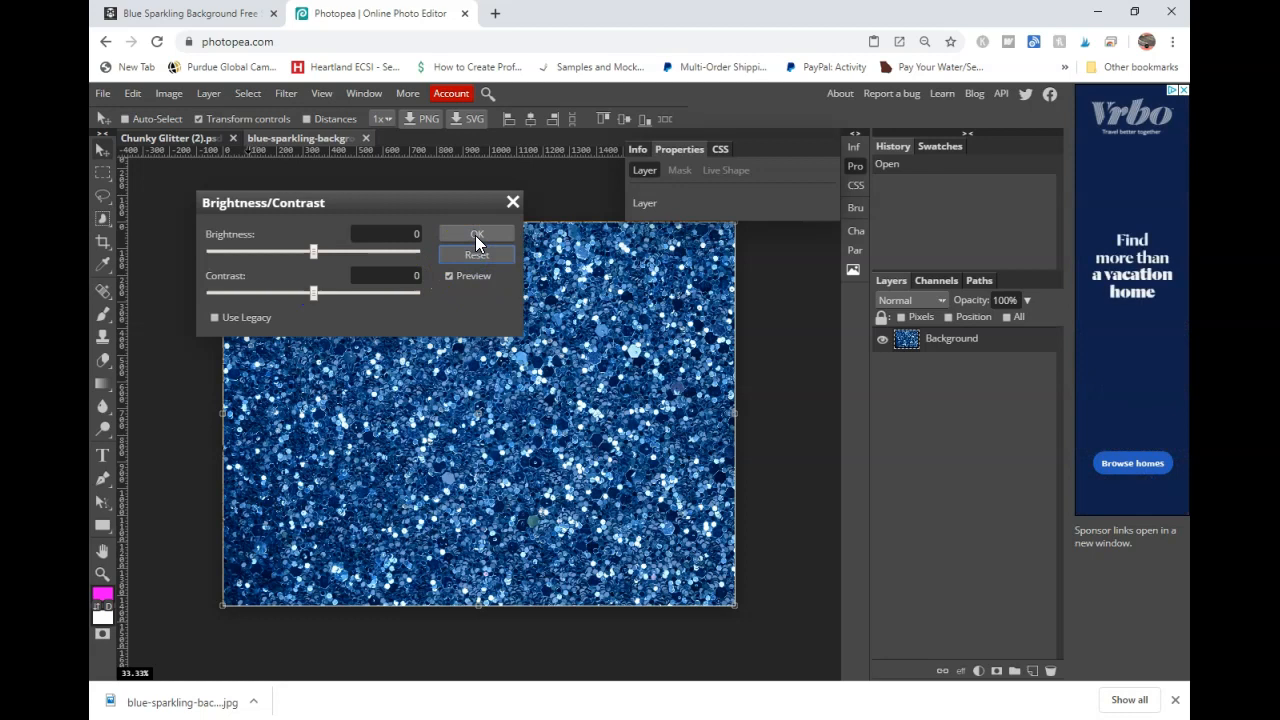
pyautogui.click(475, 235)
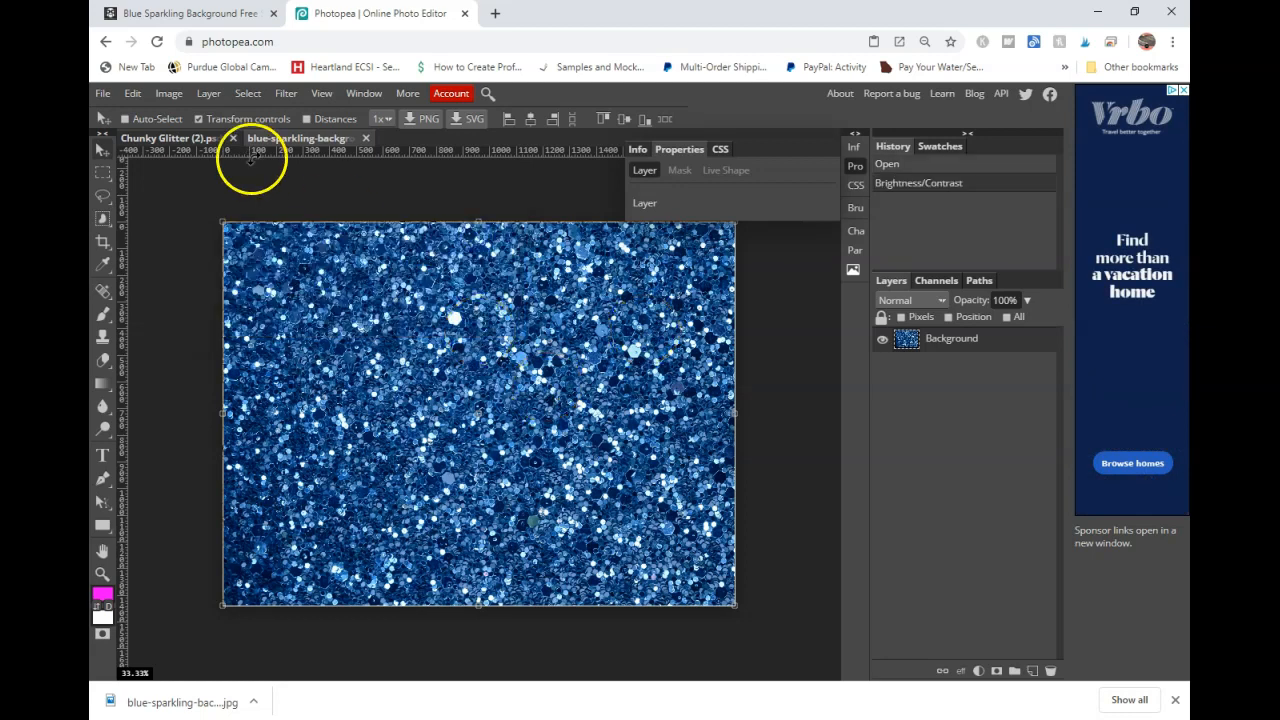
# - Convert the blue glitter image to grayscale with the Black & White adjustment
pyautogui.click(165, 138)
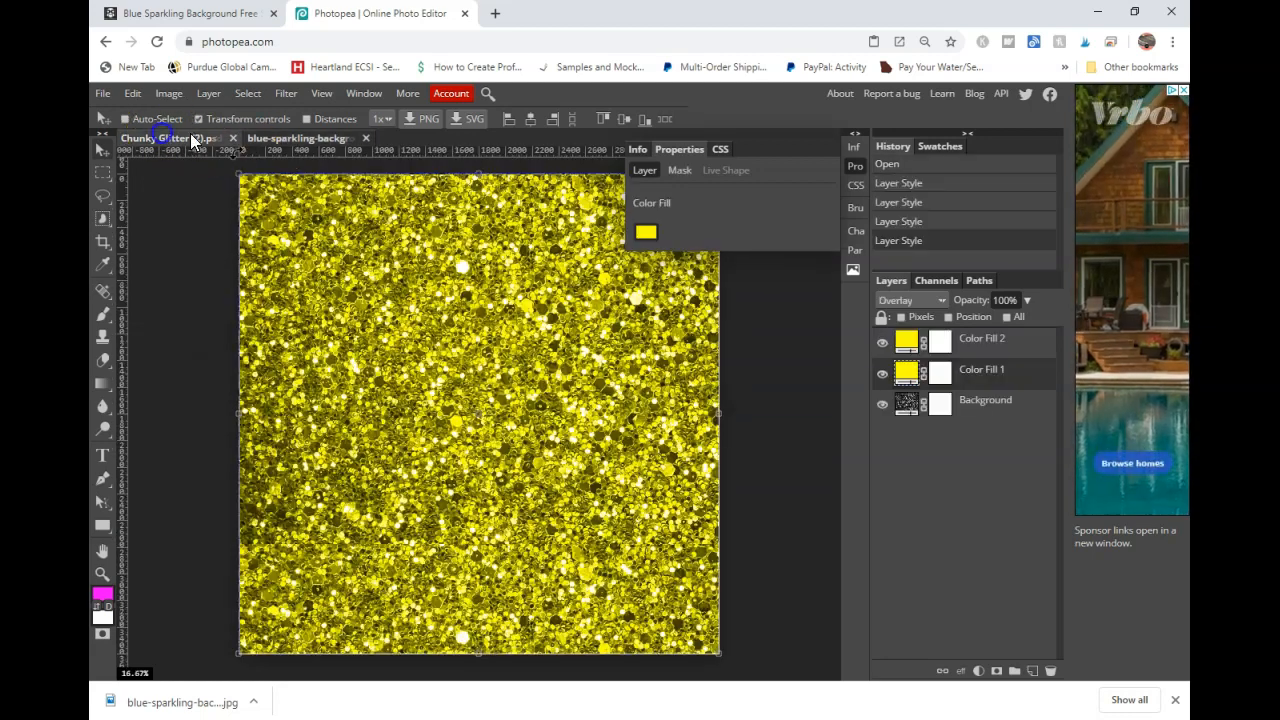
pyautogui.click(284, 138)
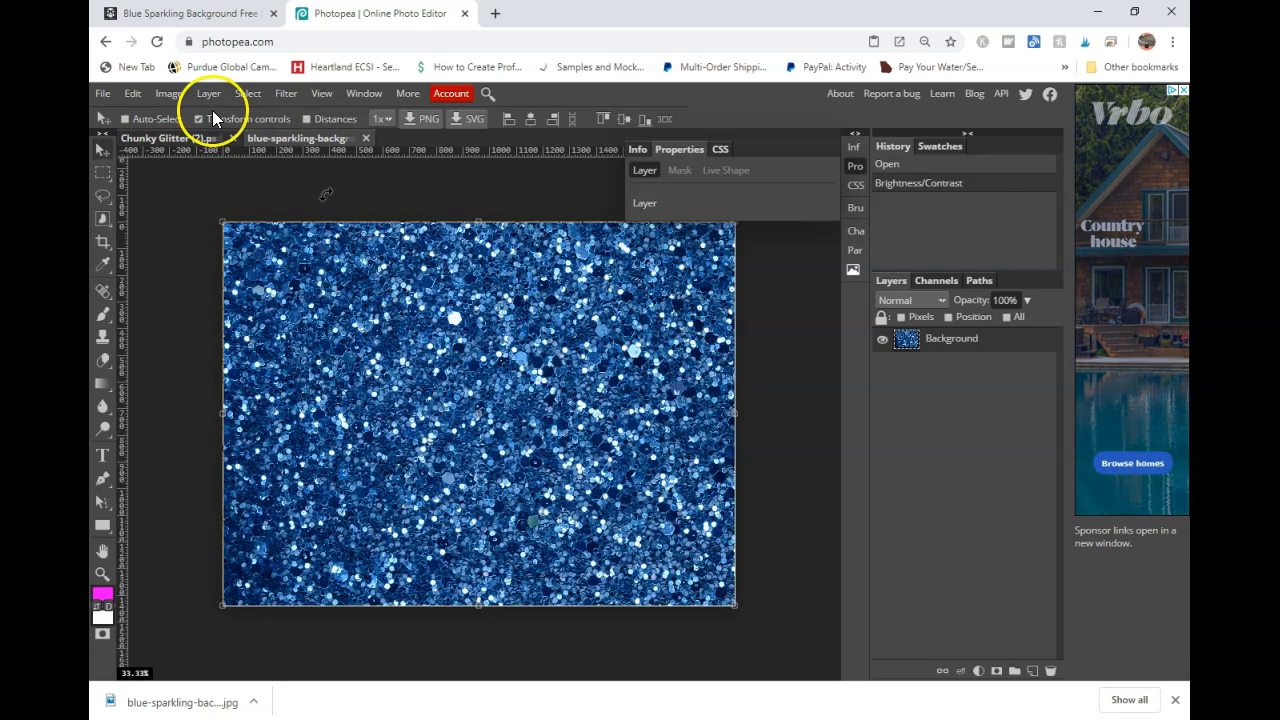
pyautogui.click(160, 96)
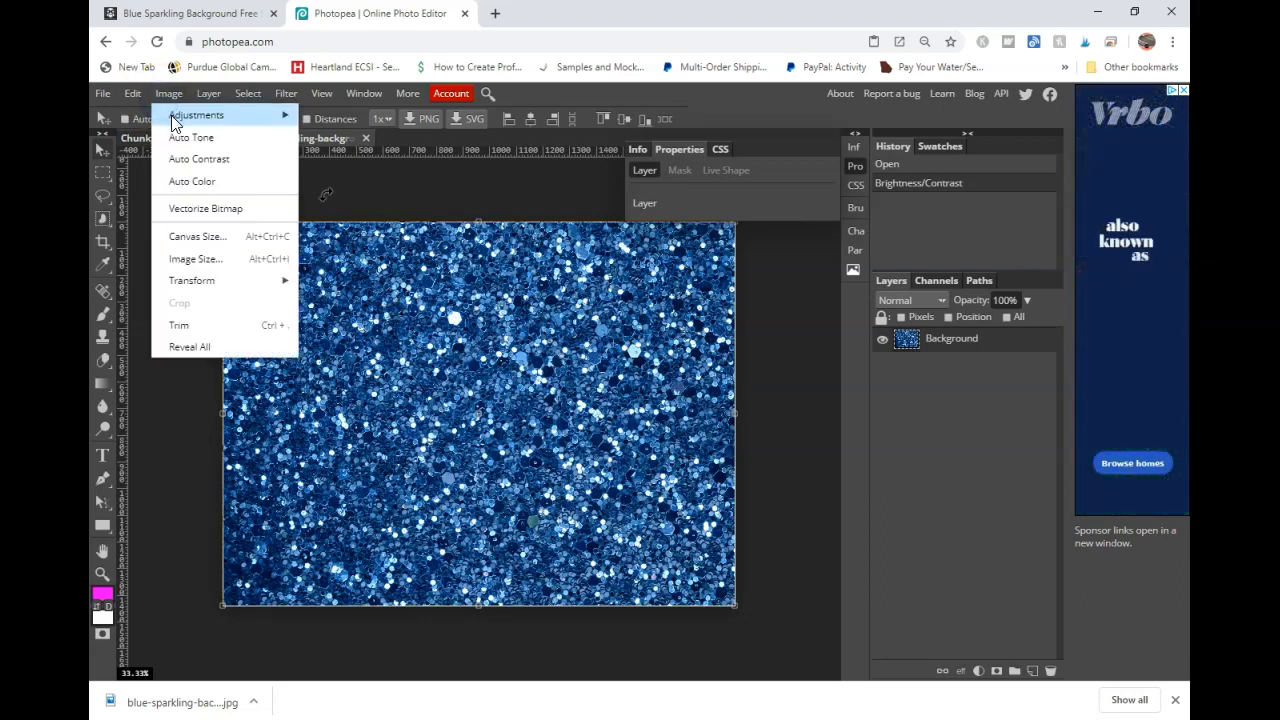
pyautogui.moveTo(174, 121)
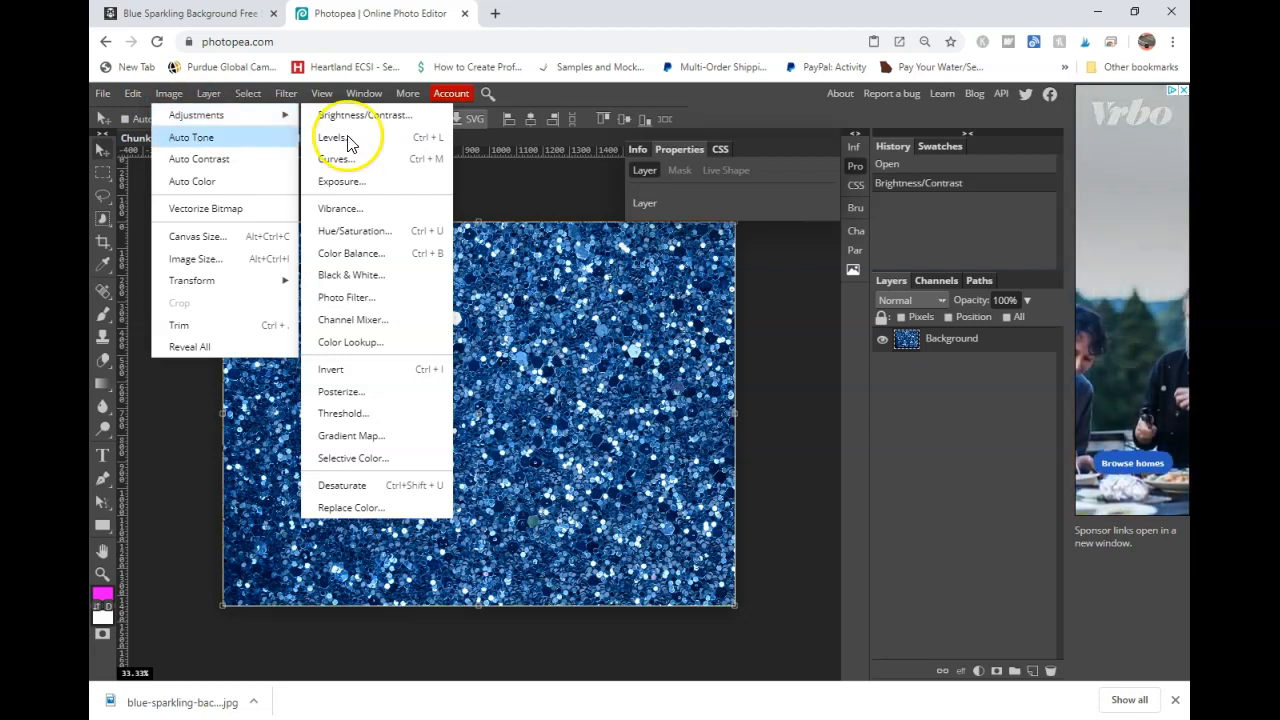
pyautogui.click(355, 283)
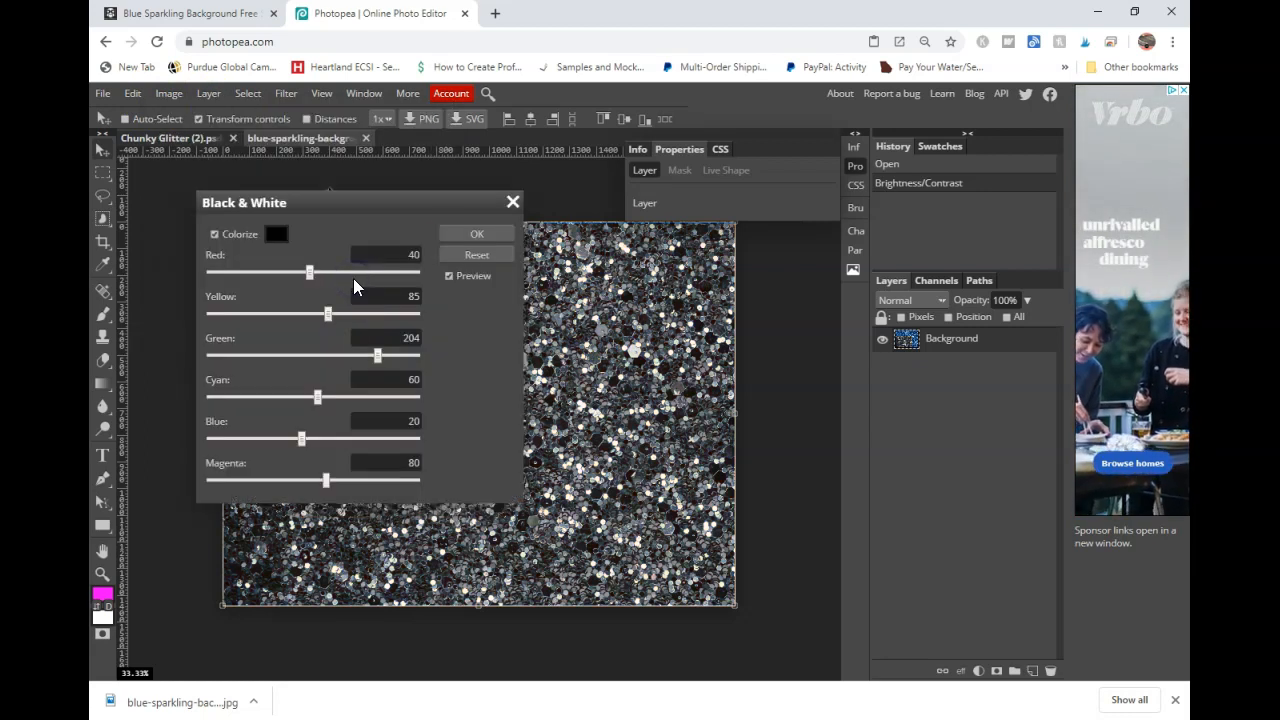
pyautogui.click(486, 232)
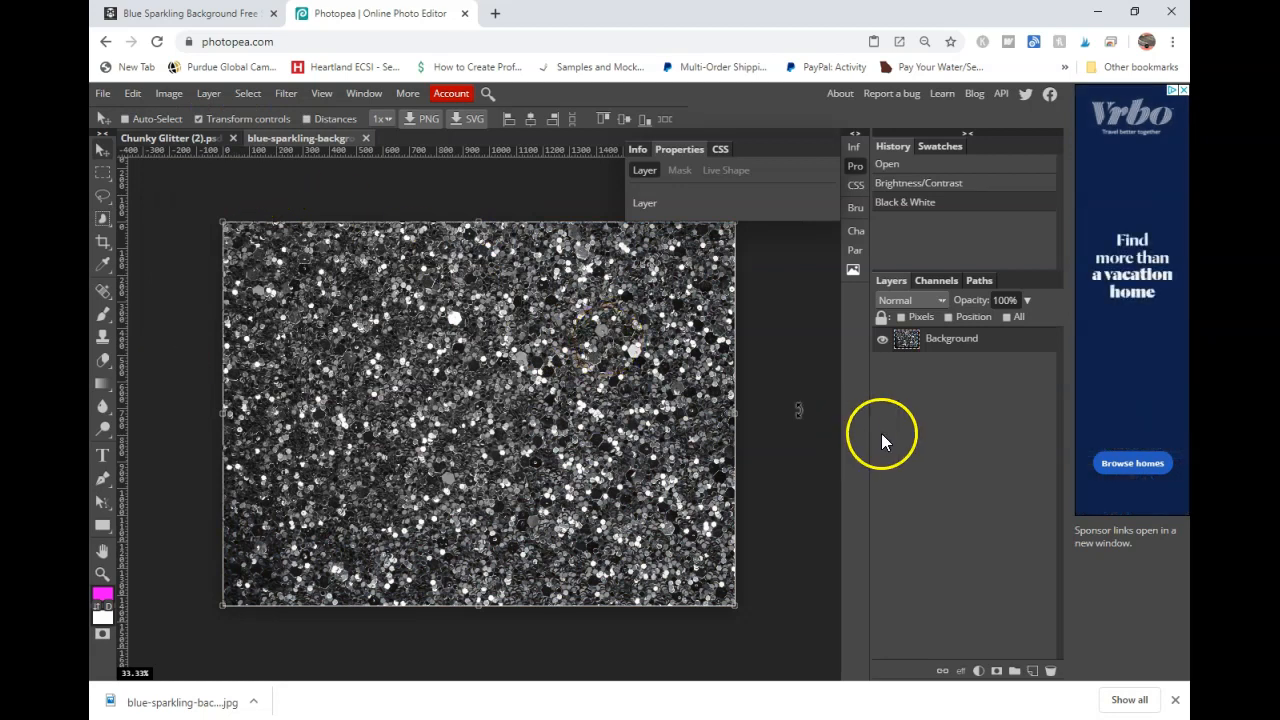
# - Define the black and white glitter image as a new pattern
pyautogui.click(133, 93)
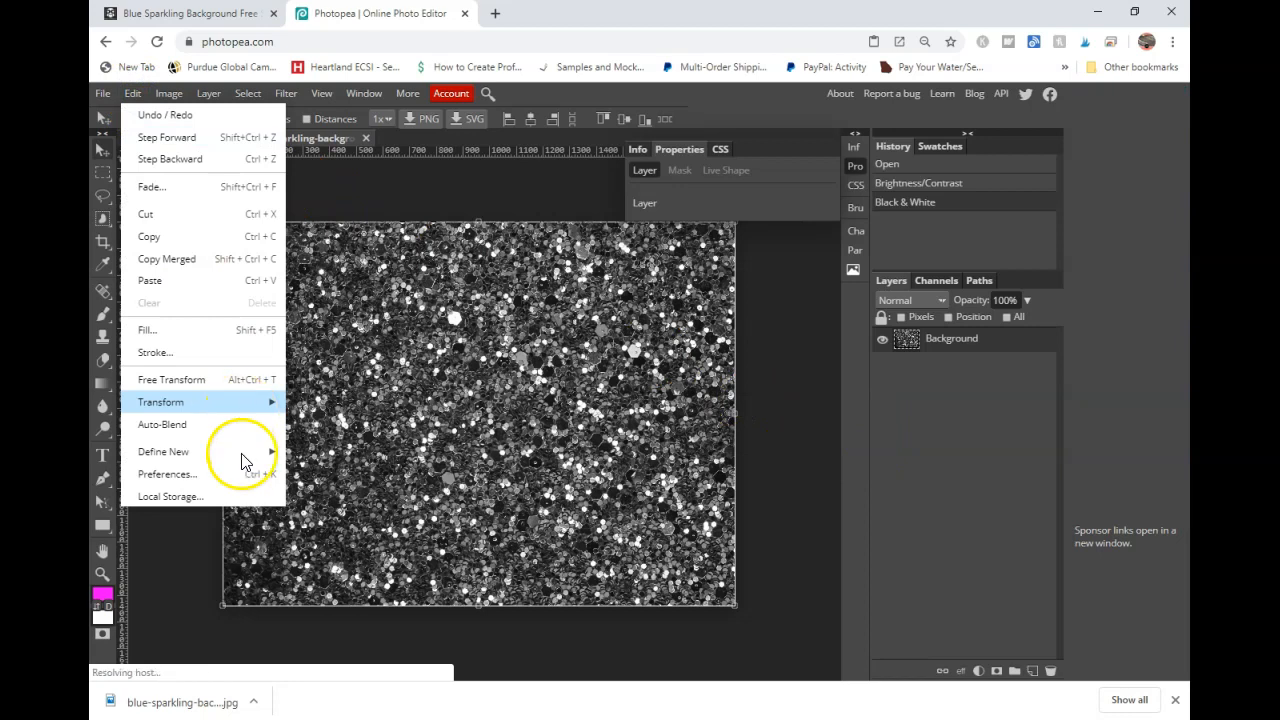
pyautogui.moveTo(241, 461)
pyautogui.click(312, 460)
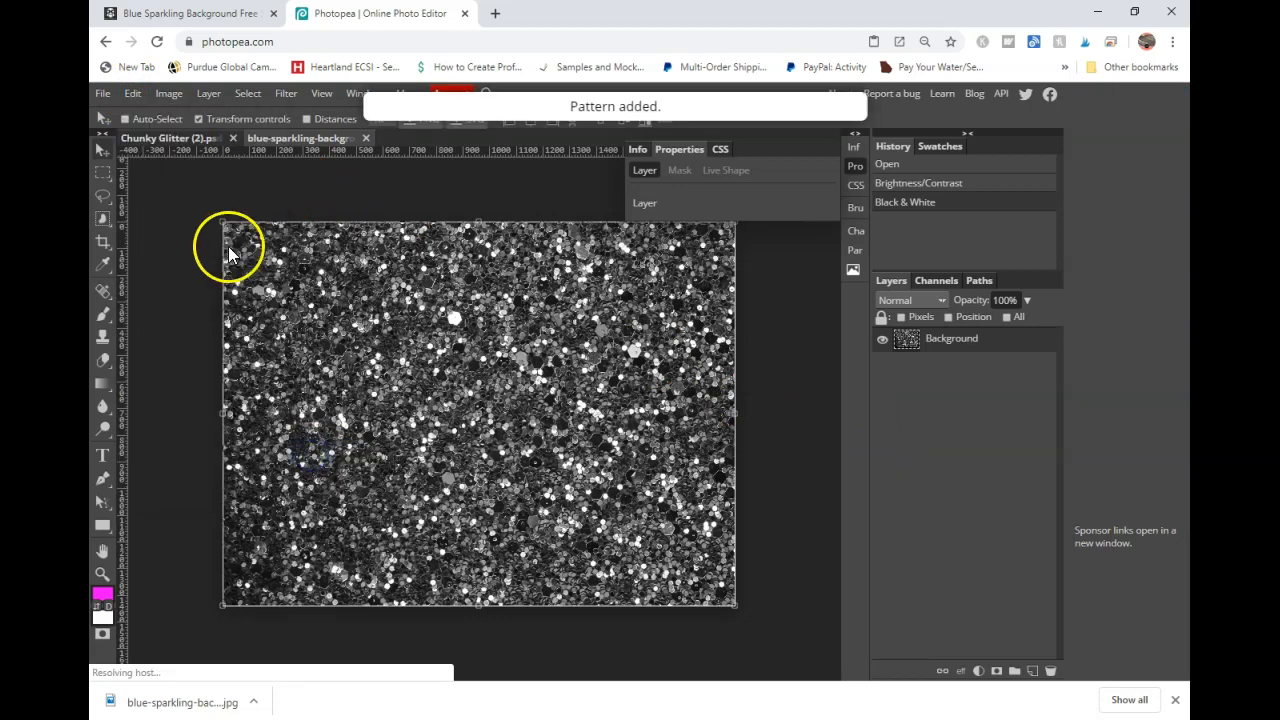
# - Create a new transparent 3600 × 3600 px, 300 DPI project named Glitter Test
pyautogui.click(103, 93)
pyautogui.click(115, 113)
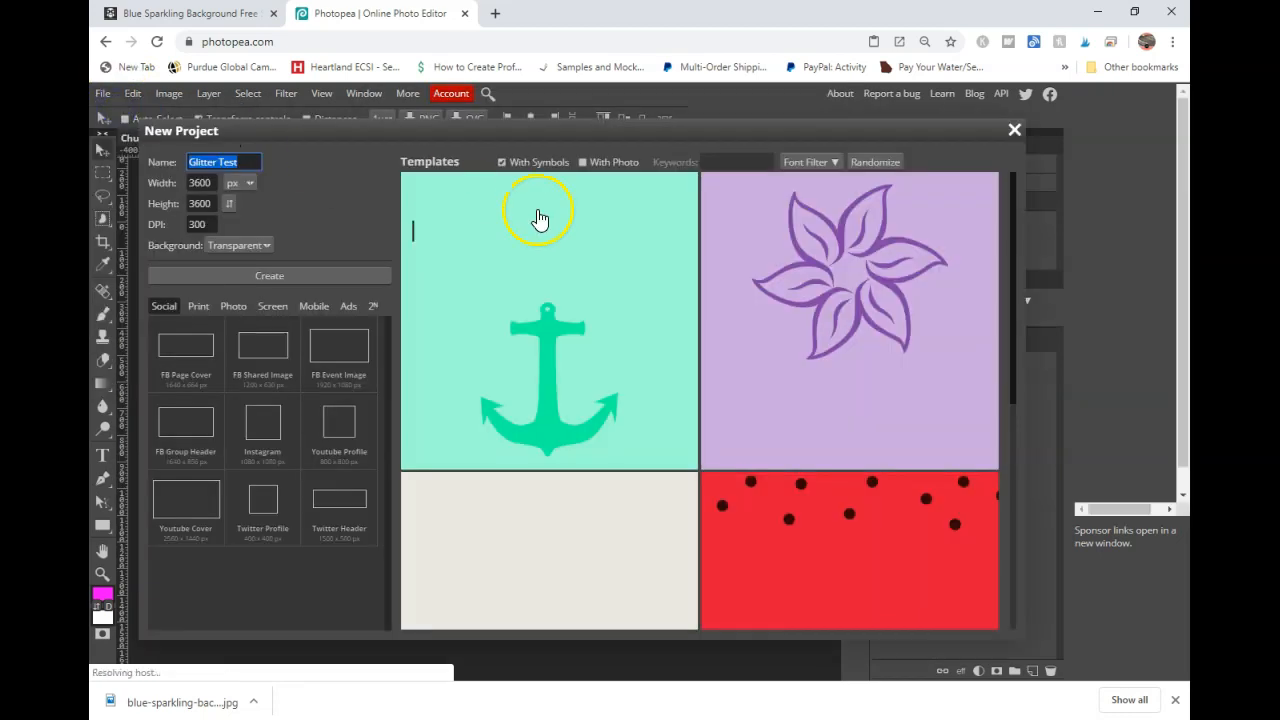
pyautogui.click(369, 275)
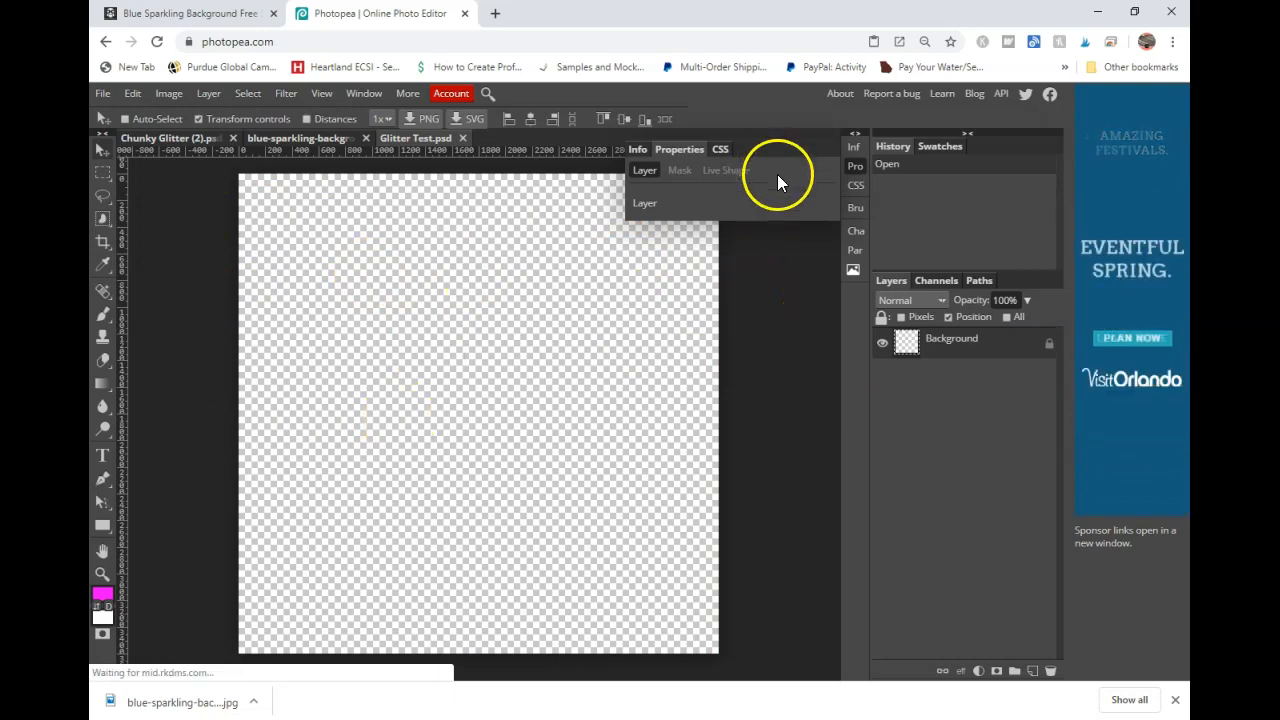
# - Add a Pattern Fill layer to the Glitter Test document using the black and white glitter pattern
pyautogui.click(977, 671)
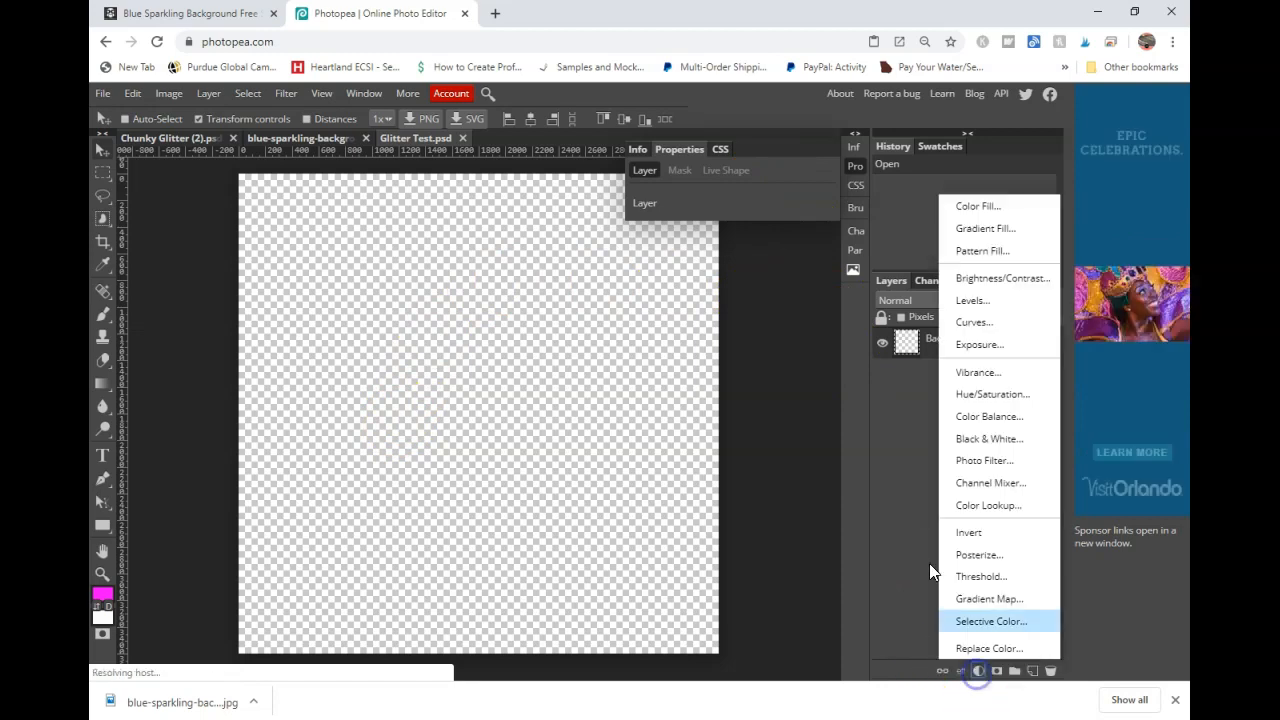
pyautogui.click(961, 250)
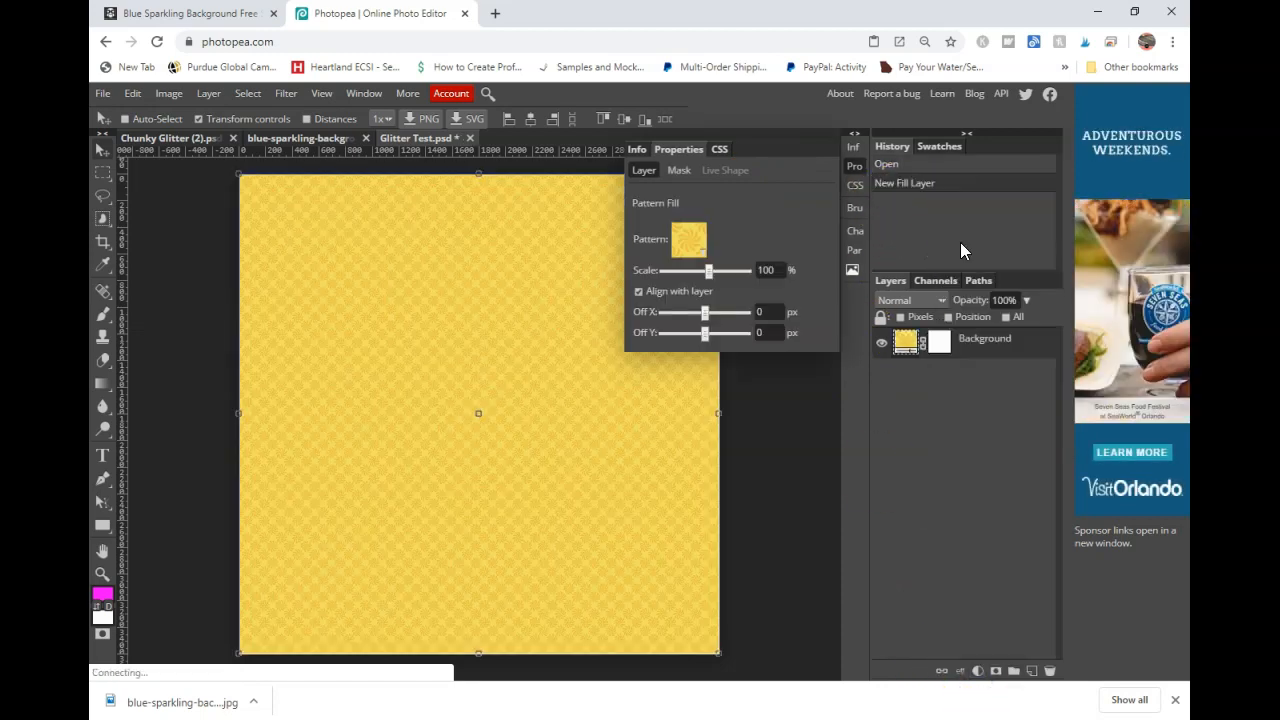
pyautogui.click(689, 249)
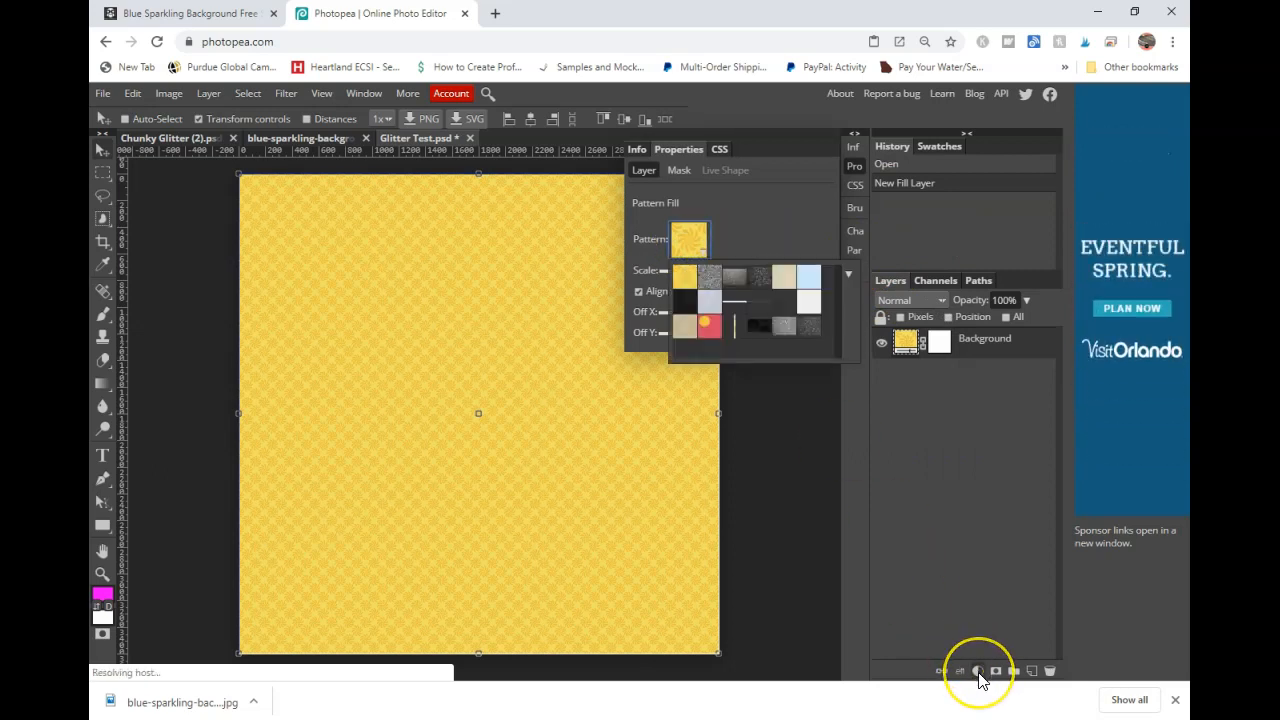
pyautogui.click(808, 330)
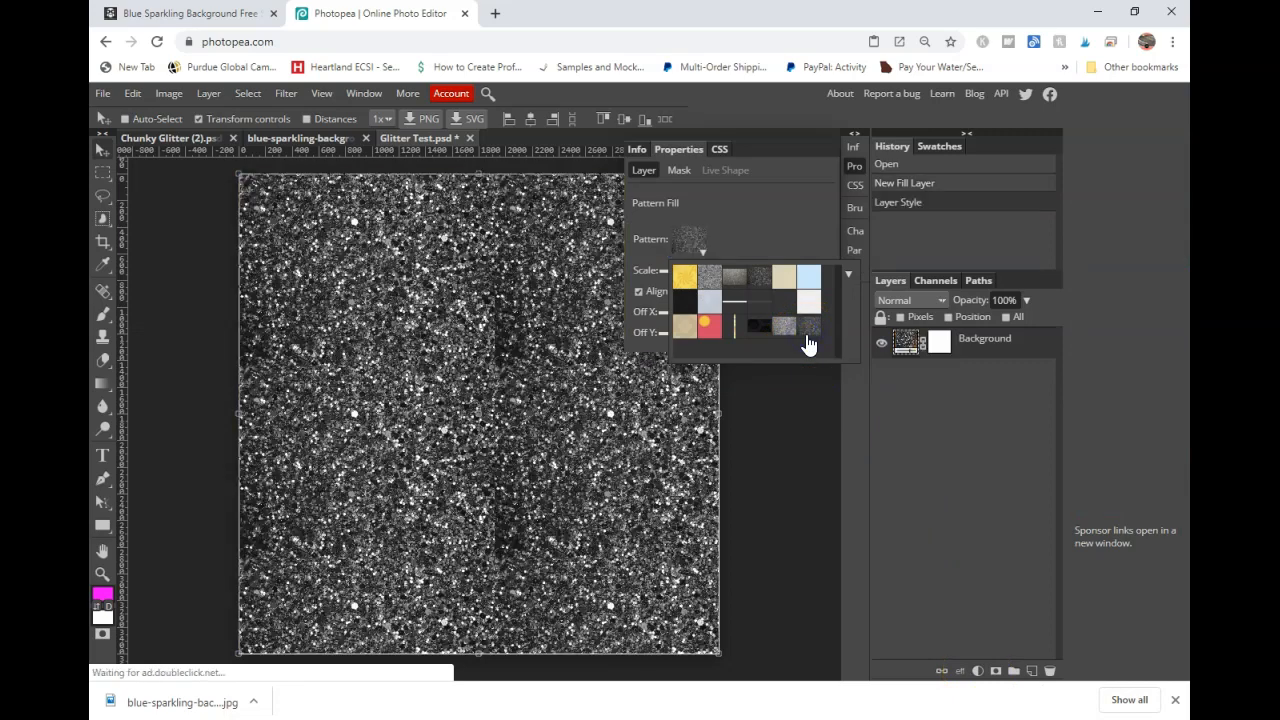
pyautogui.click(830, 206)
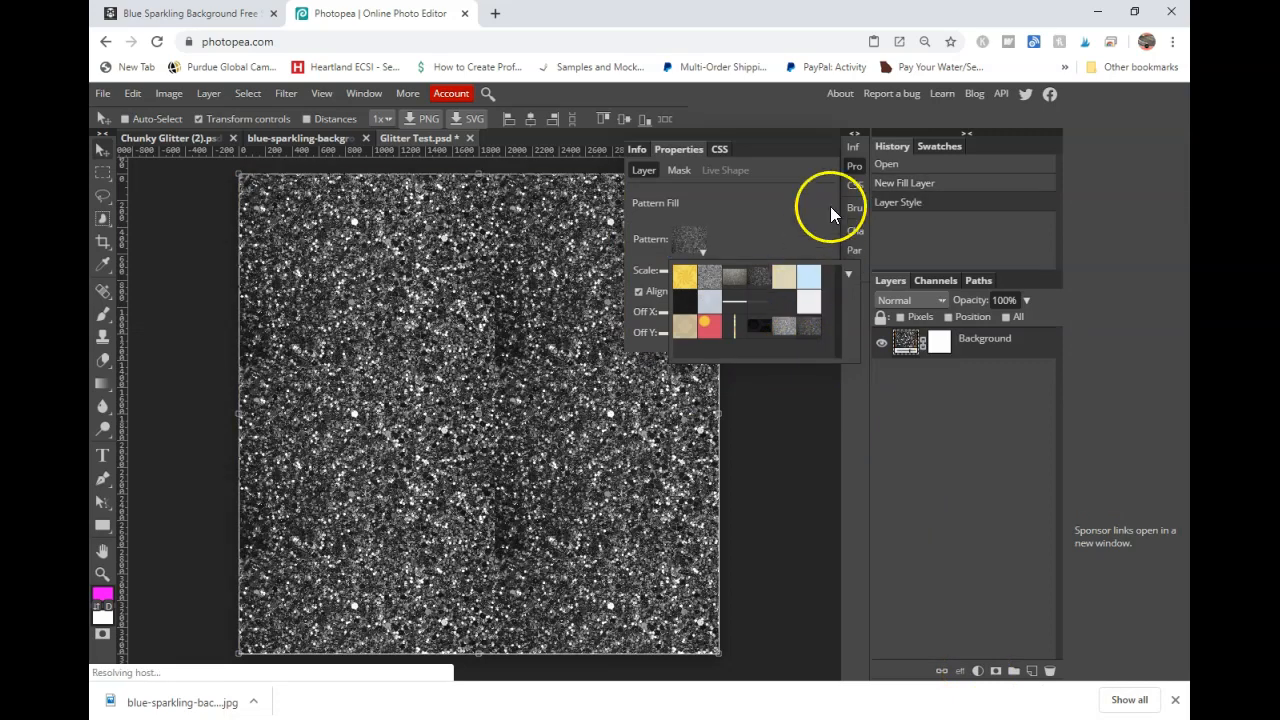
pyautogui.click(774, 184)
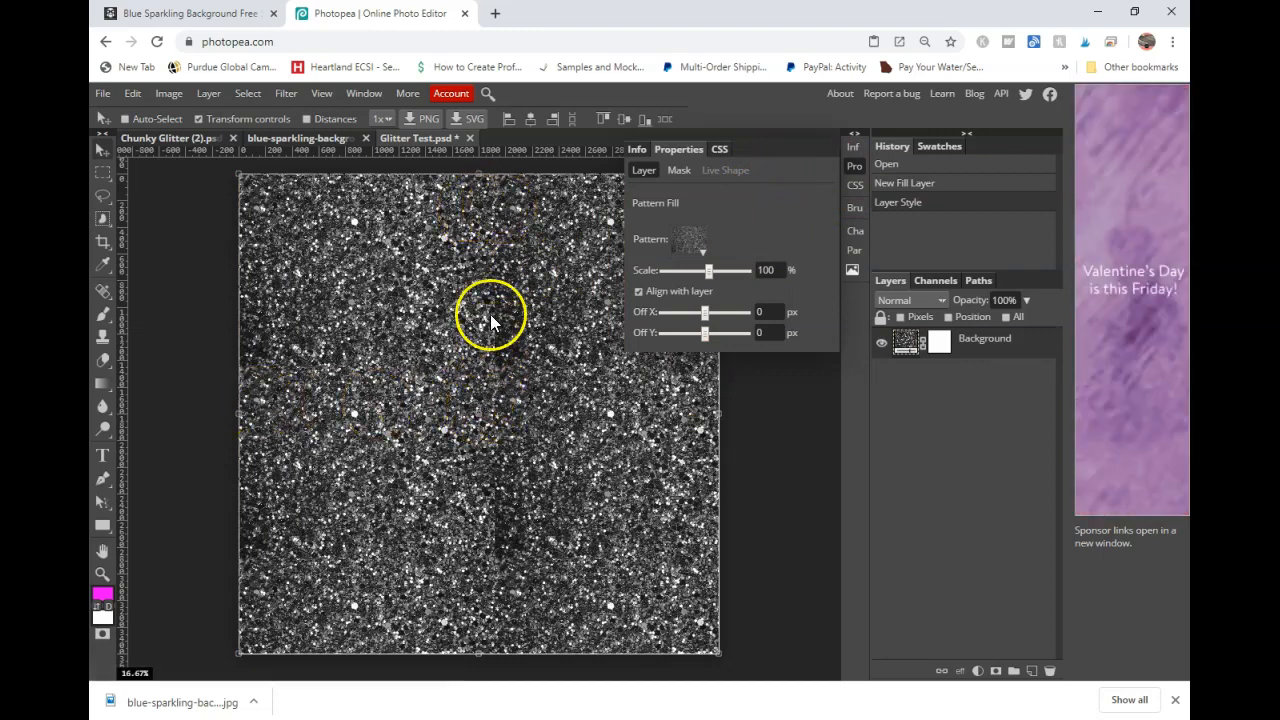
# - Set the pattern fill's scale to 294% and collapse the properties panel
pyautogui.moveTo(718, 274); pyautogui.dragTo(733, 275)
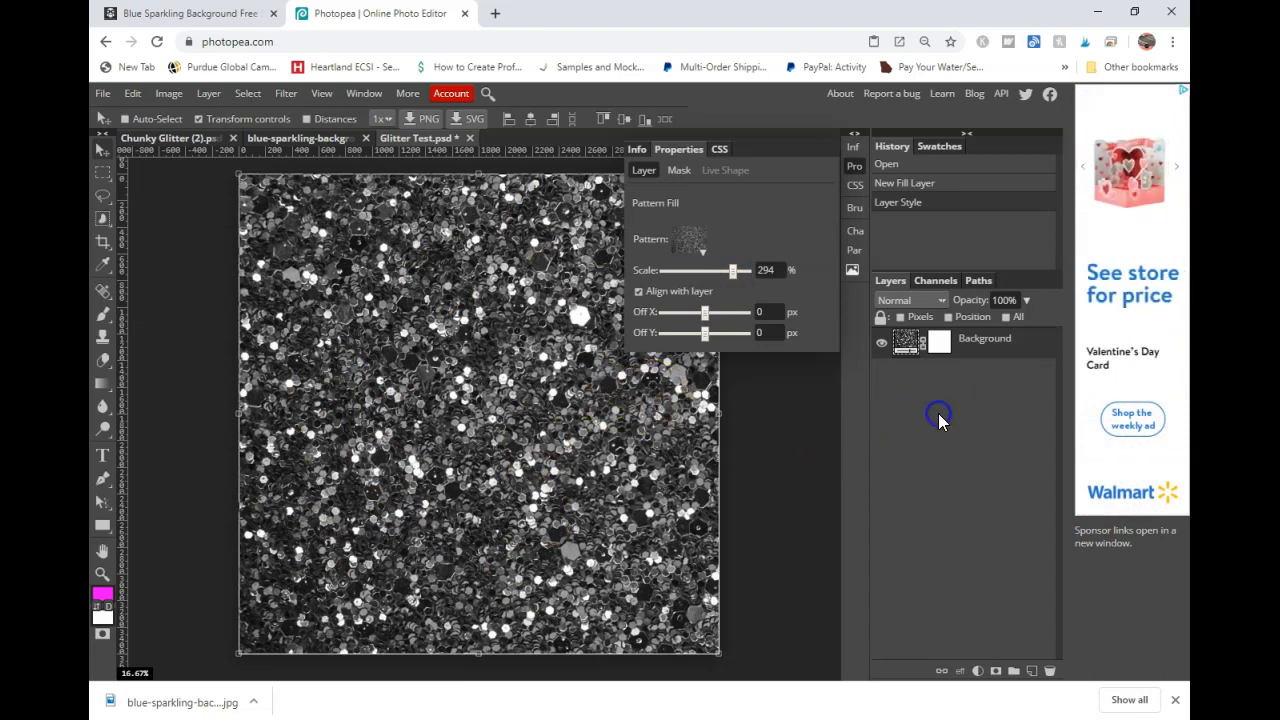
pyautogui.click(850, 133)
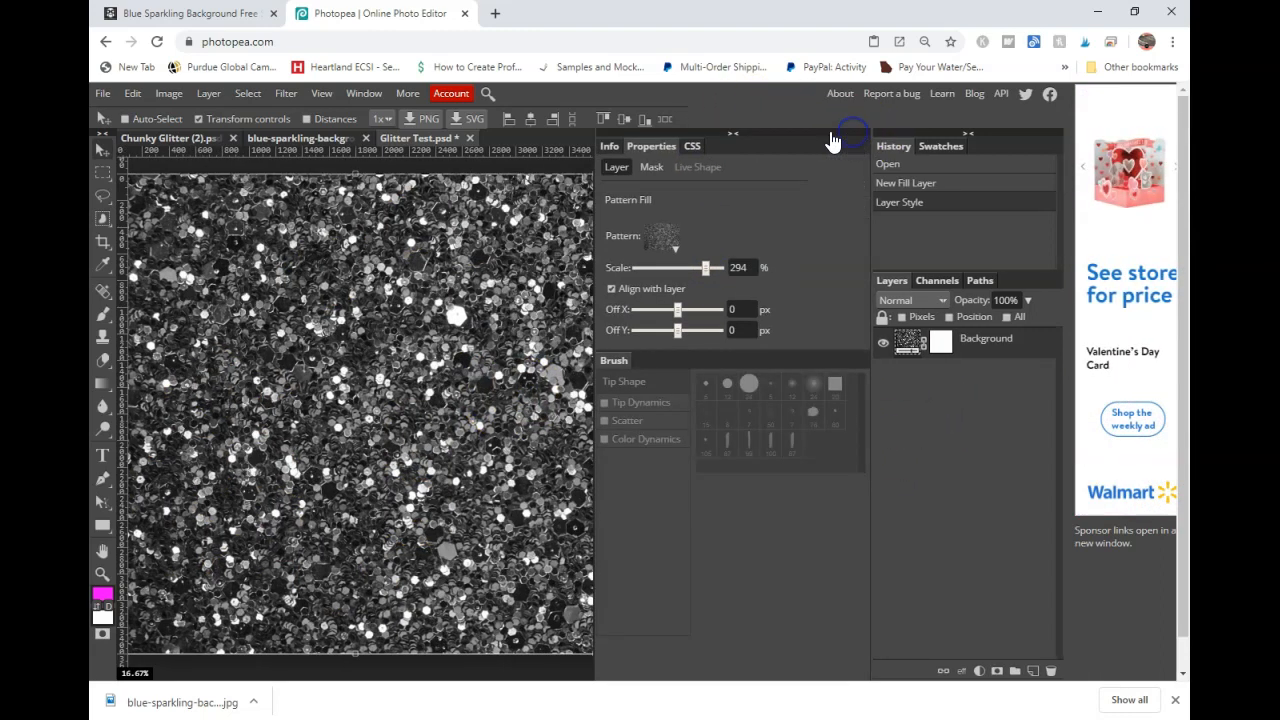
pyautogui.click(735, 133)
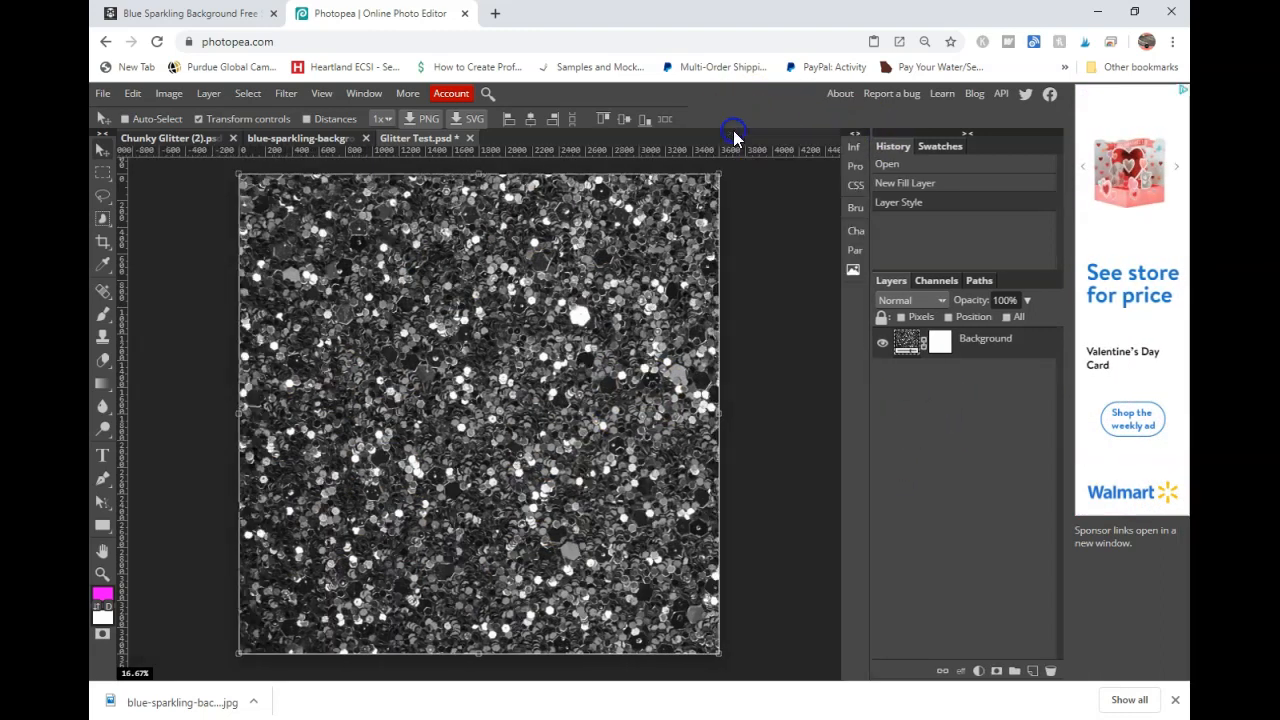
# - Add a red Color Fill layer above the pattern and set its blend mode to Overlay
pyautogui.click(977, 672)
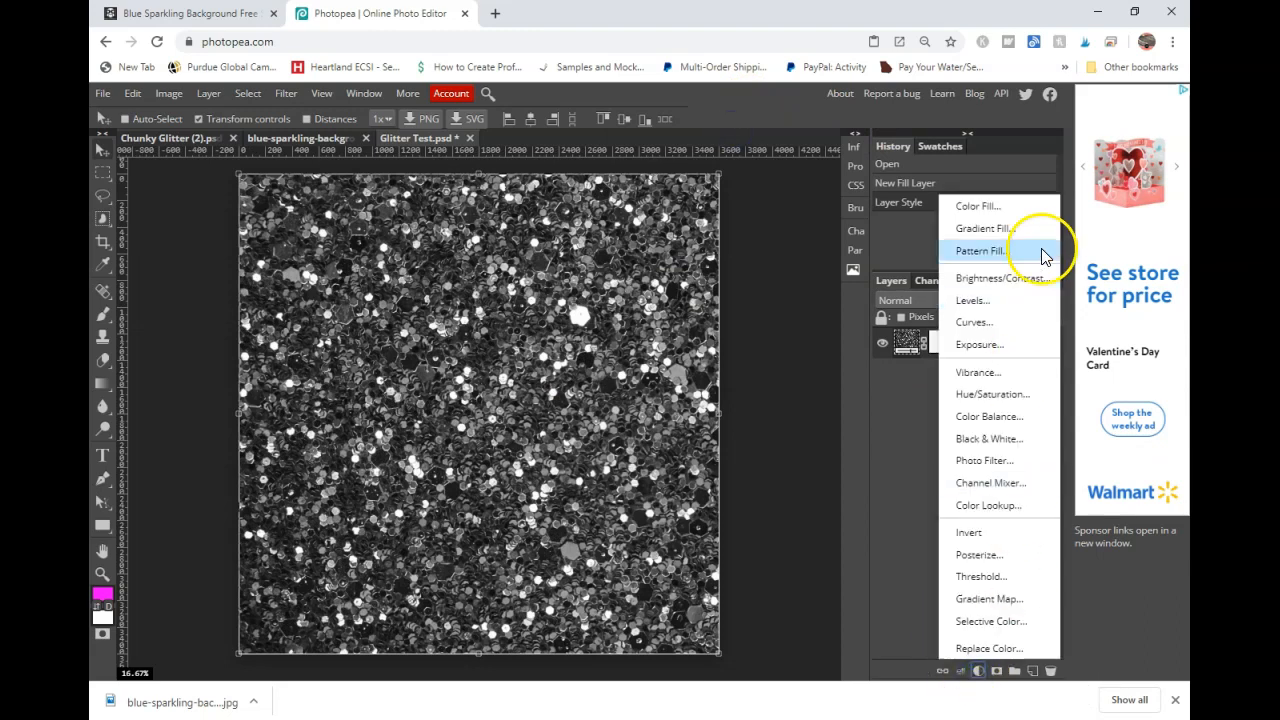
pyautogui.click(993, 207)
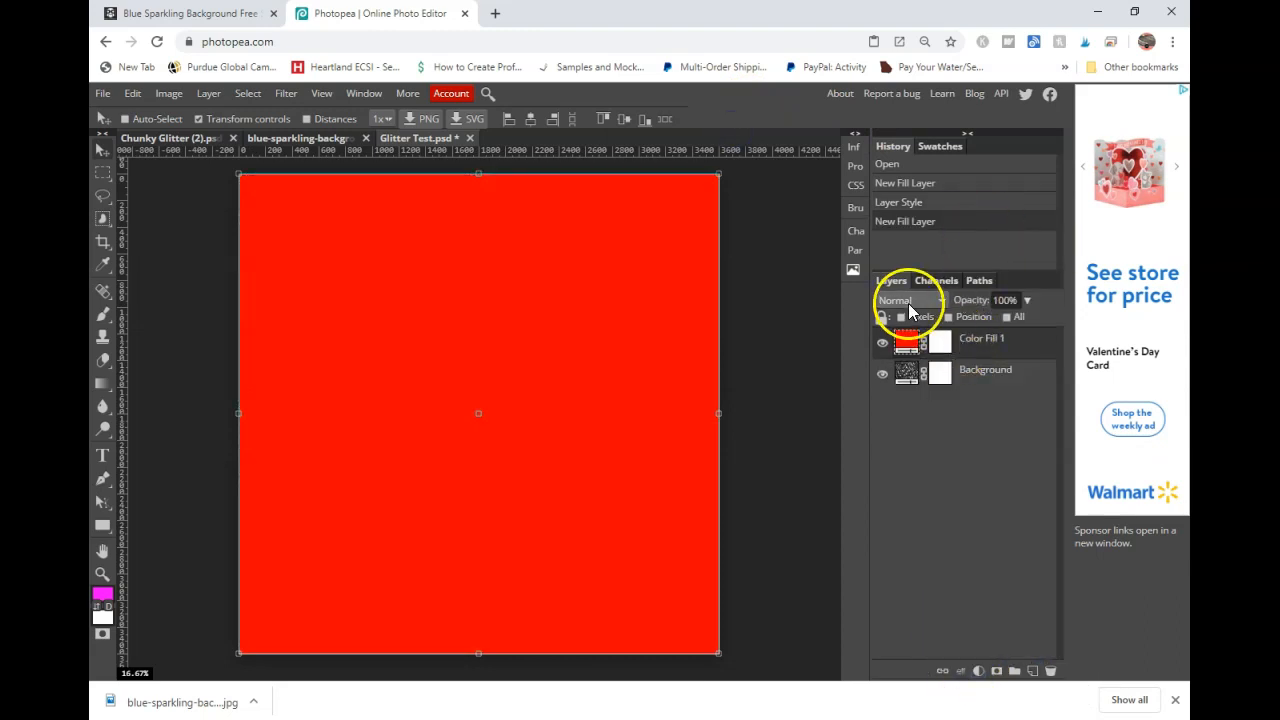
pyautogui.click(908, 301)
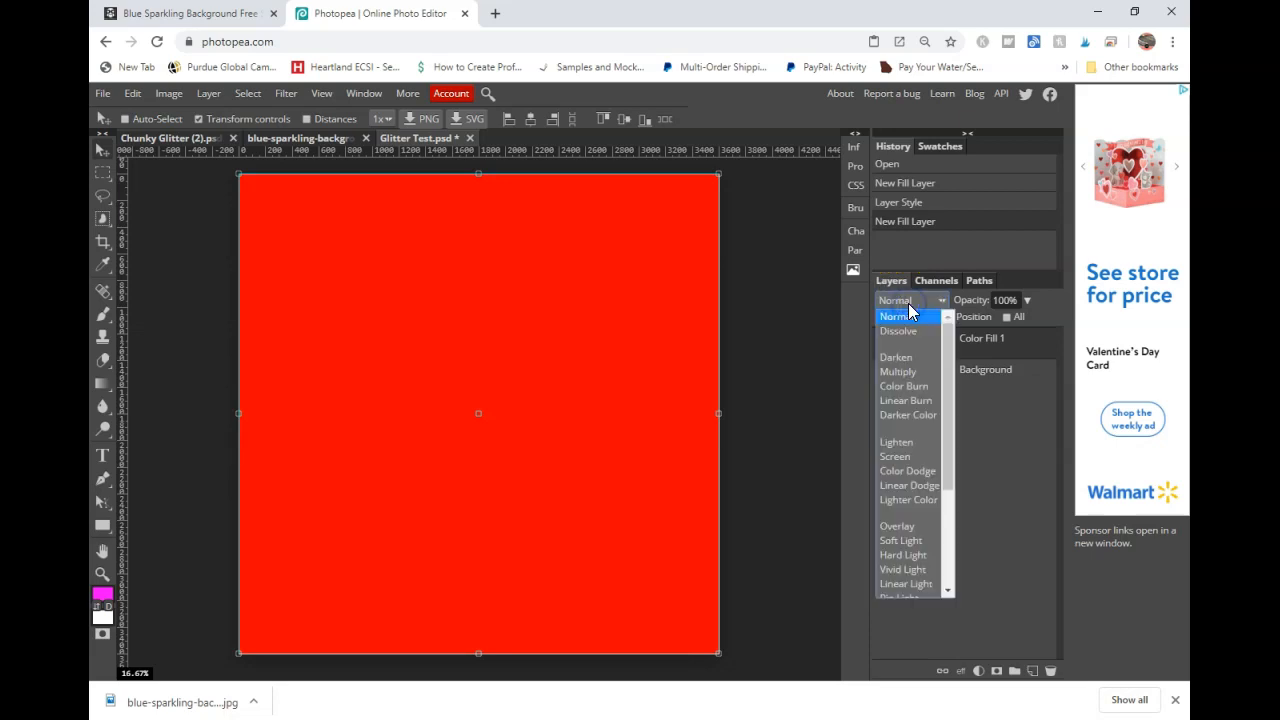
pyautogui.click(897, 527)
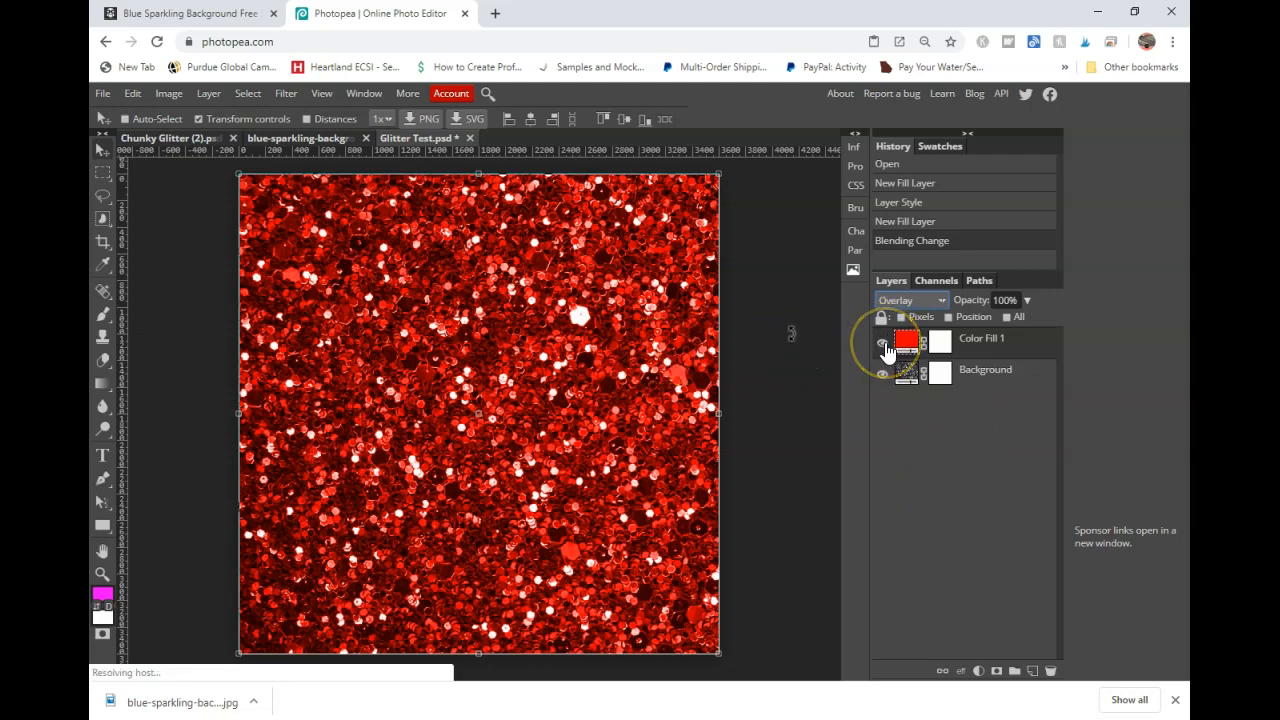
# - Undo the Black & White conversion on the blue glitter image
pyautogui.click(321, 139)
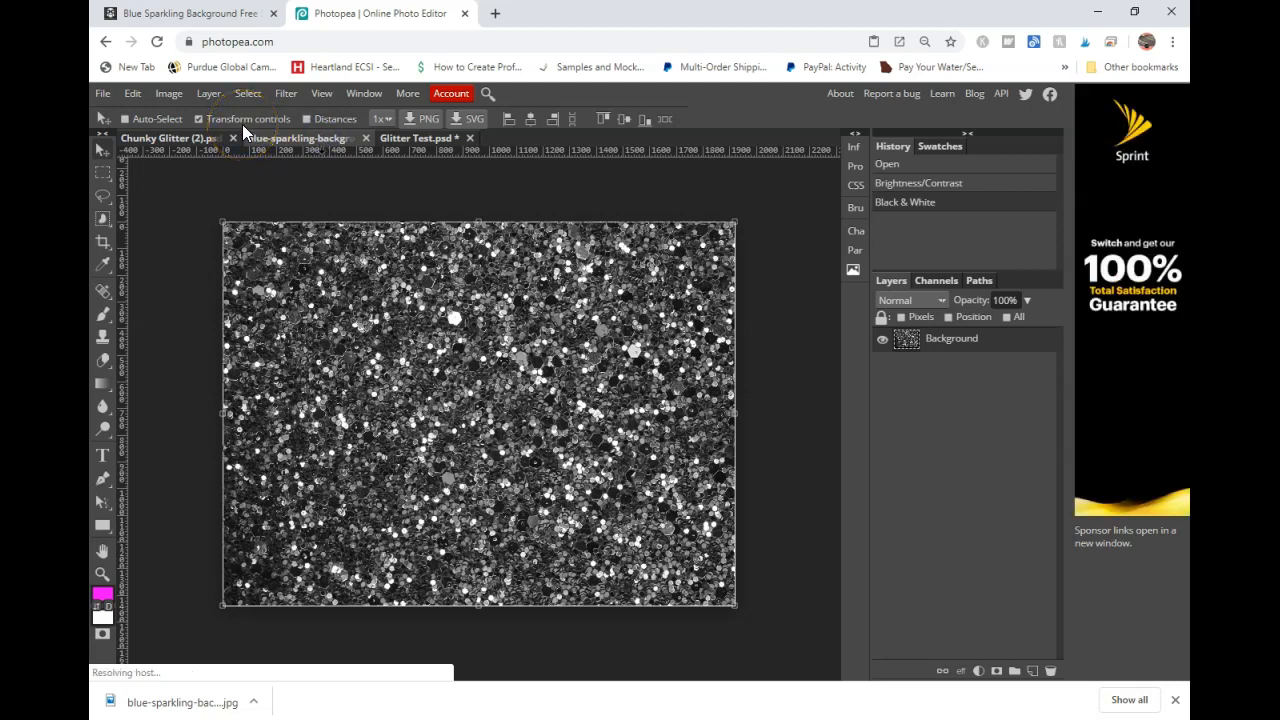
pyautogui.hotkey('ctrl', 'z')
pyautogui.hotkey('ctrl', '+')
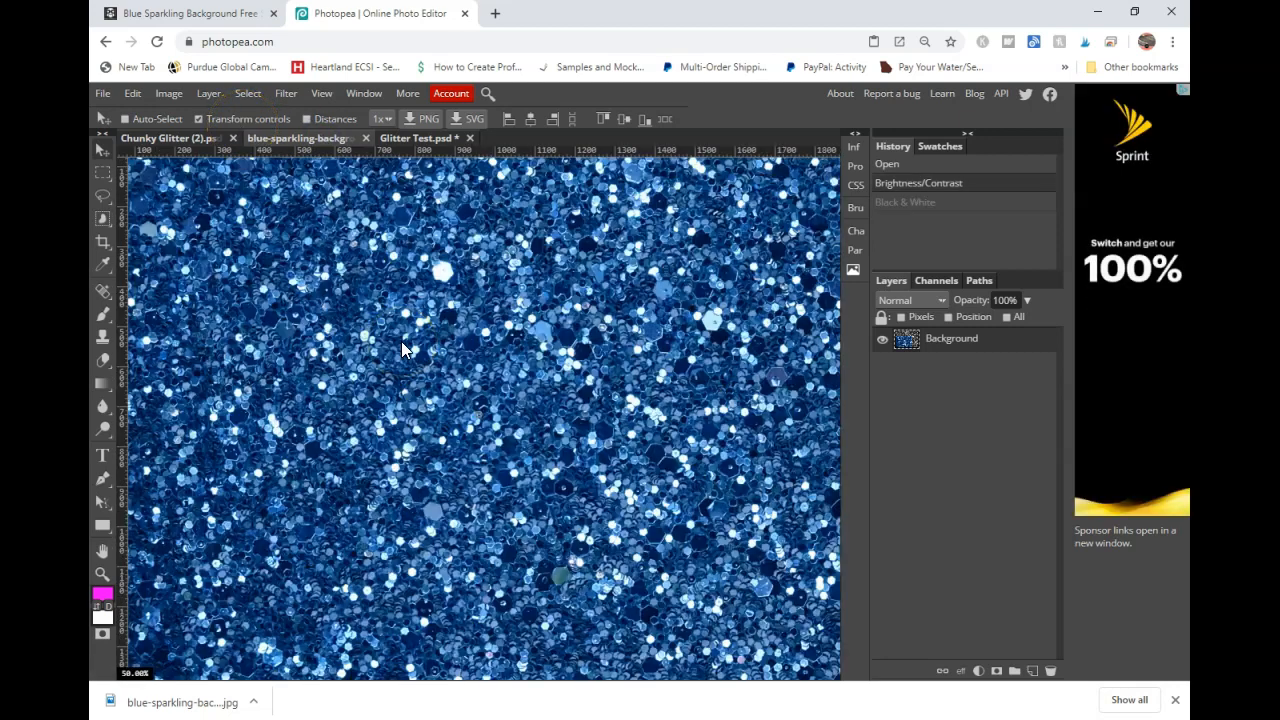
# - Compare the red glitter document with the original blue glitter image by switching between them
pyautogui.click(413, 140)
pyautogui.hotkey('ctrl', '+')
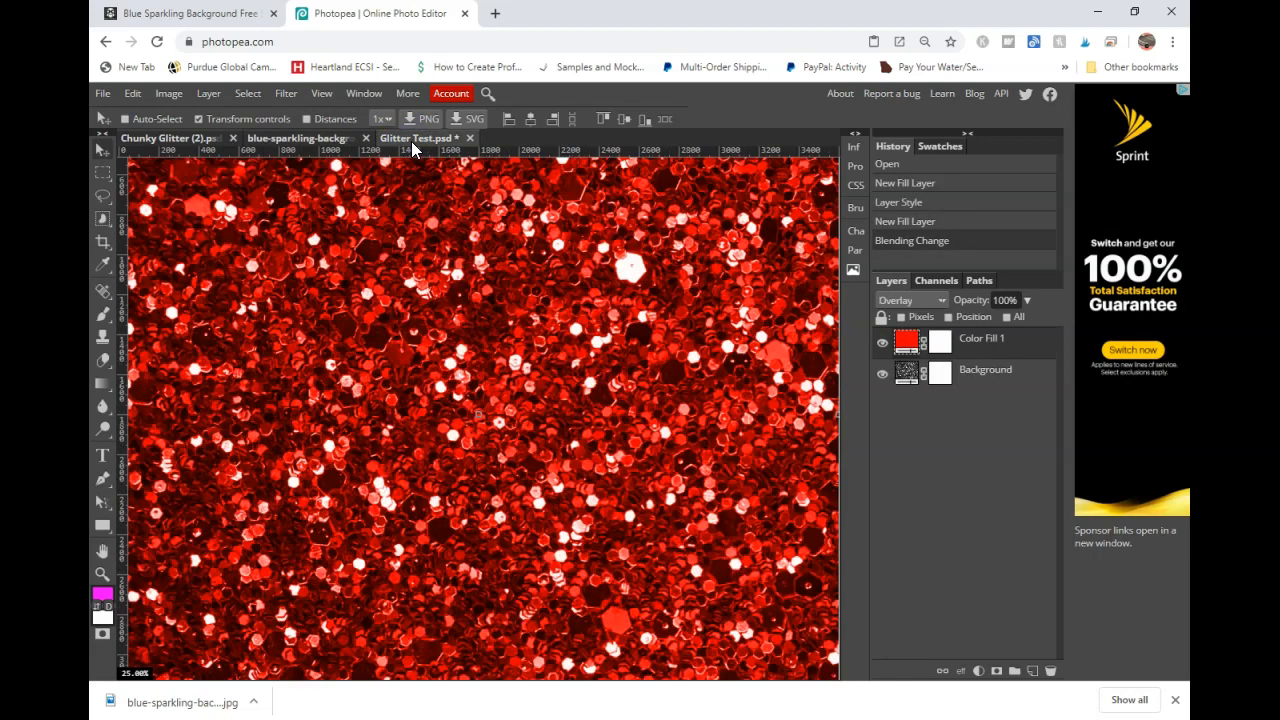
pyautogui.click(328, 140)
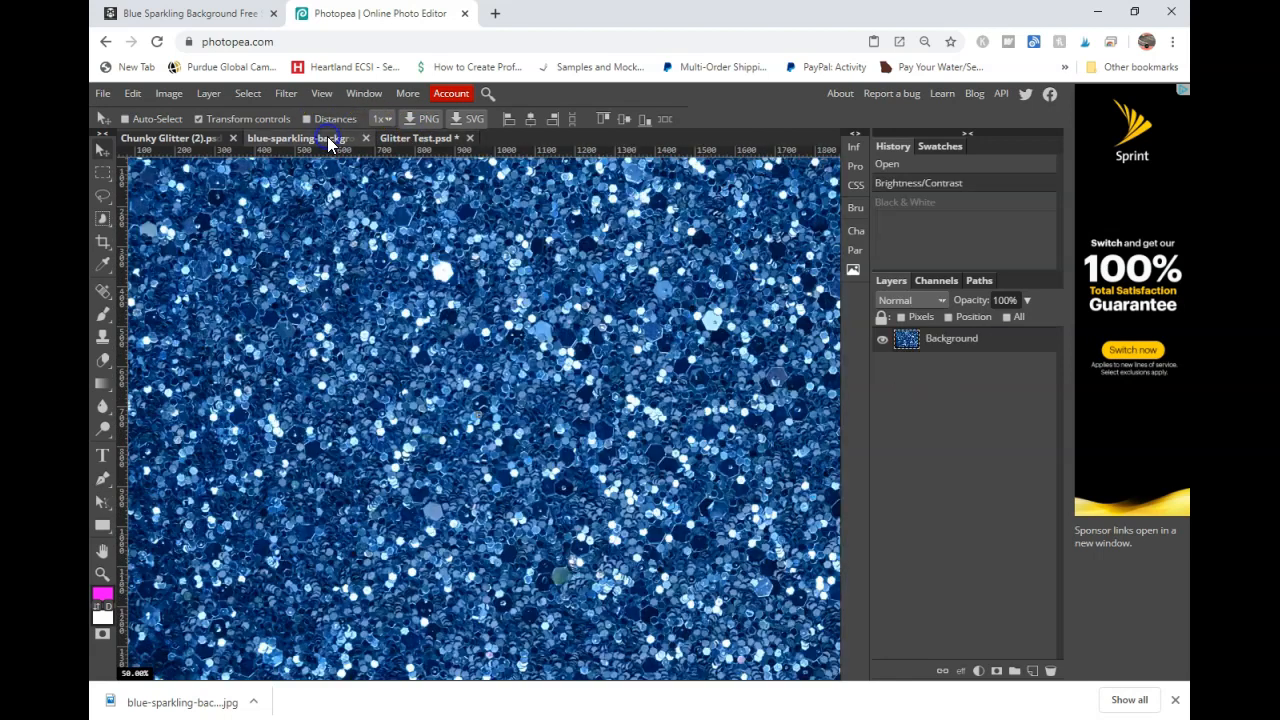
pyautogui.click(422, 139)
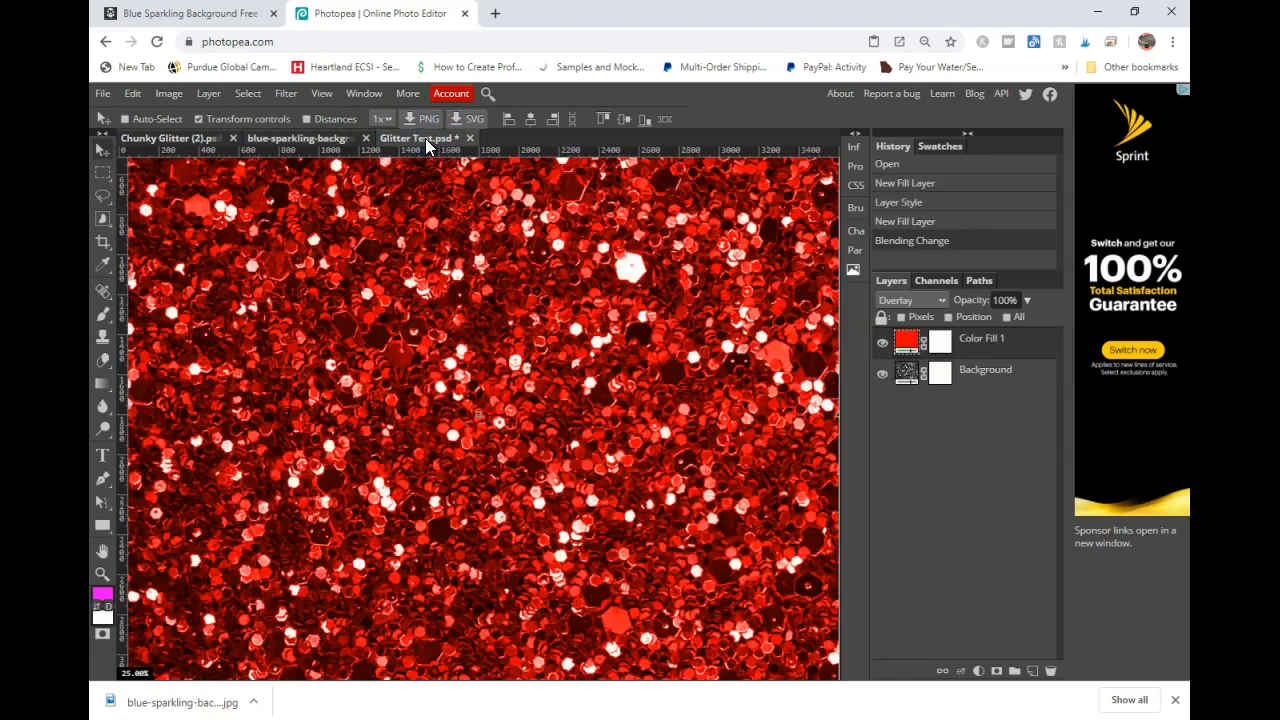
# - Add a second red Color Fill layer and set its blend mode to Soft Light
pyautogui.click(980, 670)
pyautogui.click(990, 207)
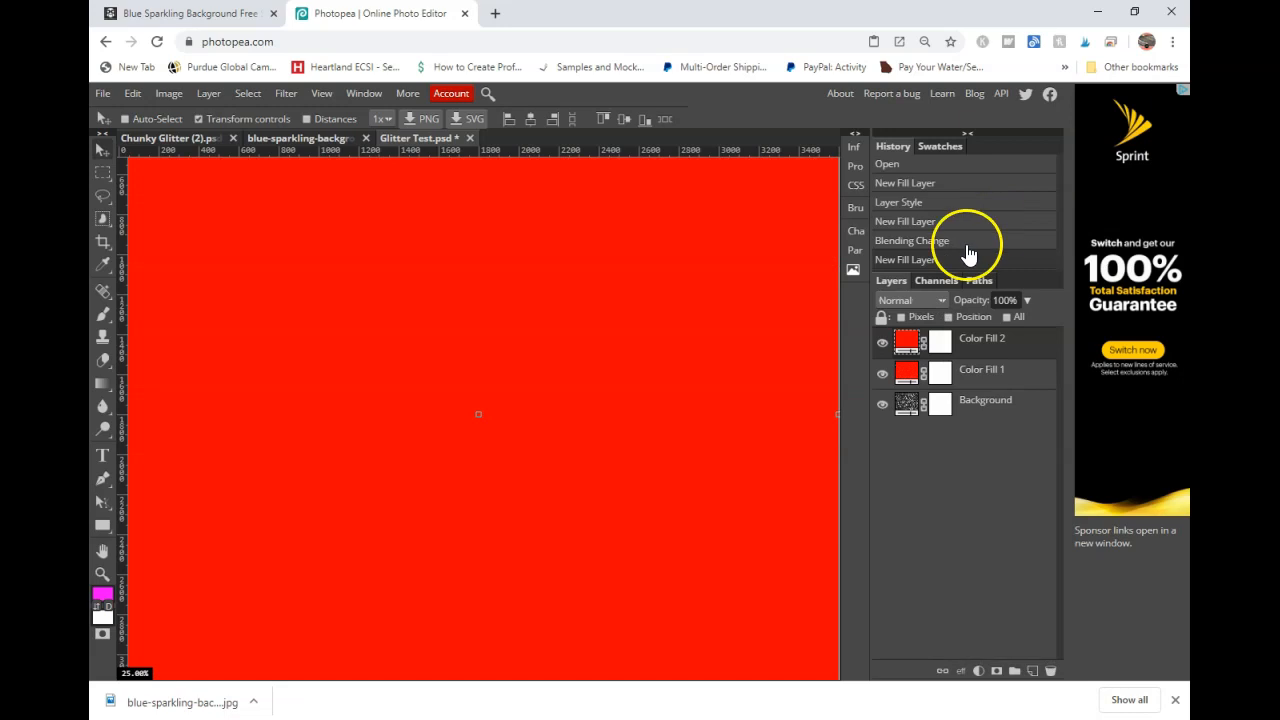
pyautogui.click(912, 299)
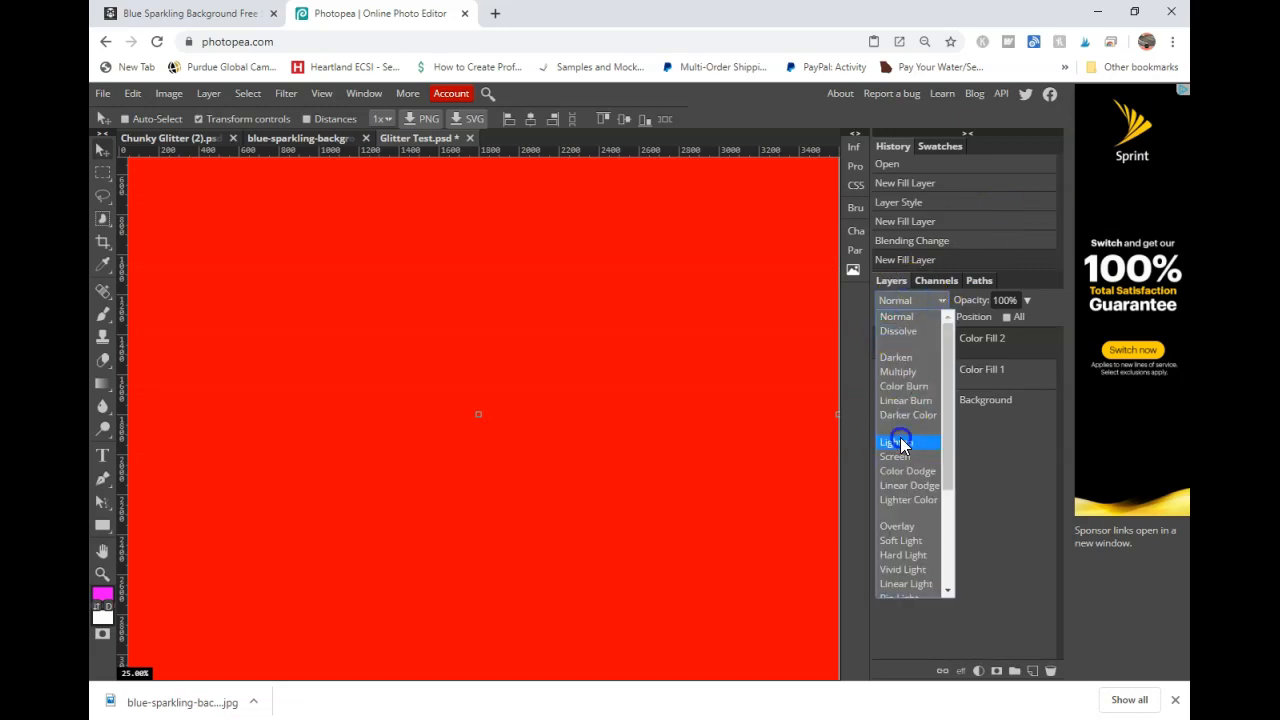
pyautogui.click(900, 442)
pyautogui.click(899, 302)
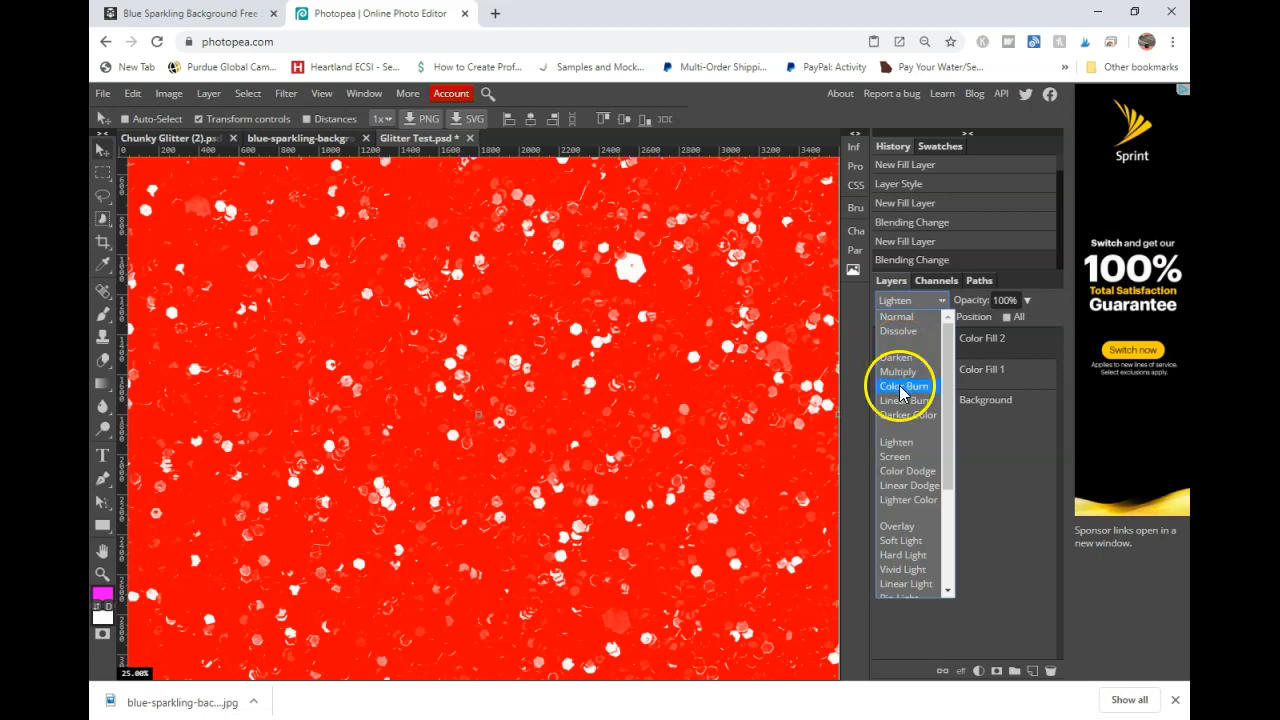
pyautogui.click(900, 540)
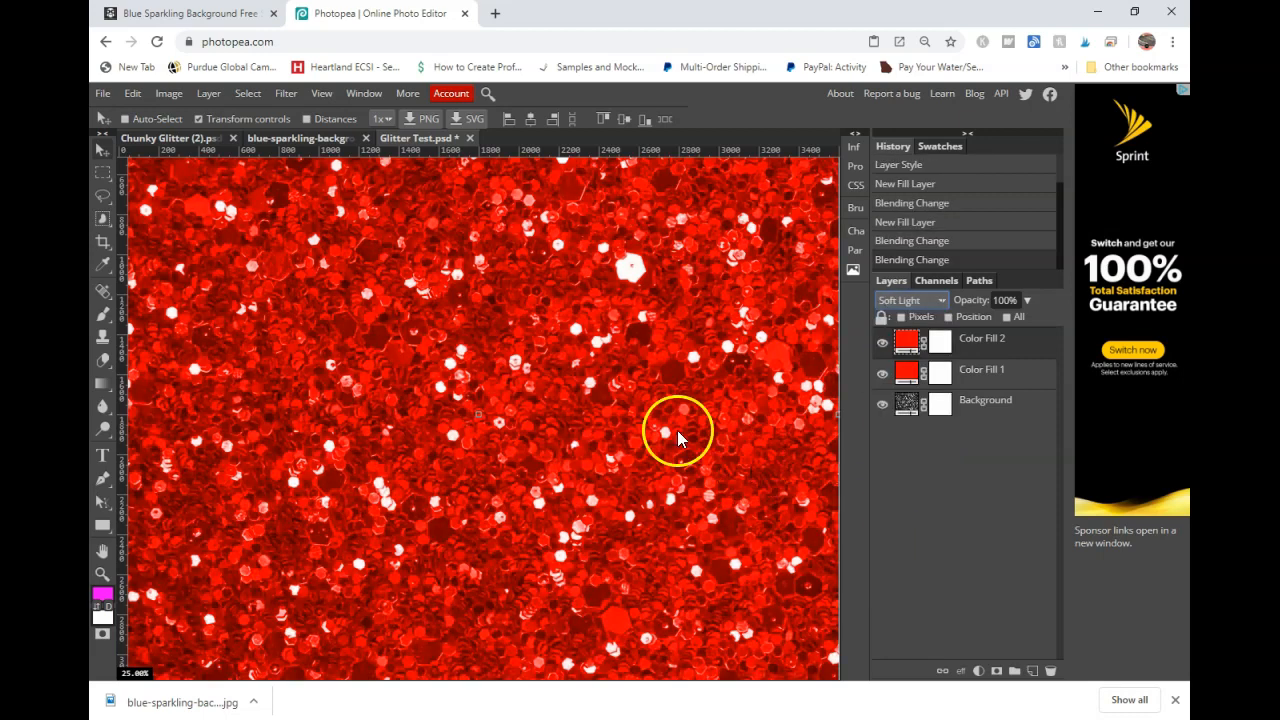
# - Toggle the second color fill layer's visibility to compare its effect
pyautogui.click(882, 343)
pyautogui.click(882, 343)
pyautogui.click(882, 344)
pyautogui.click(882, 344)
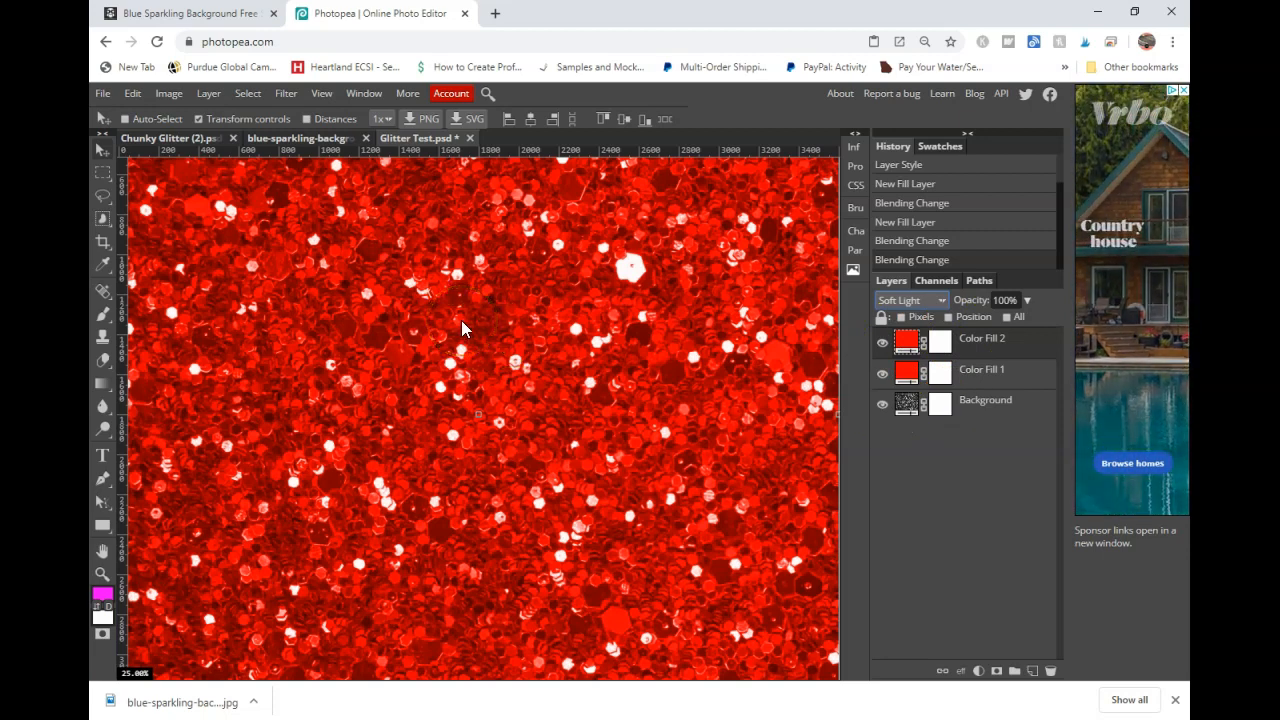
pyautogui.hotkey('ctrl', '-')
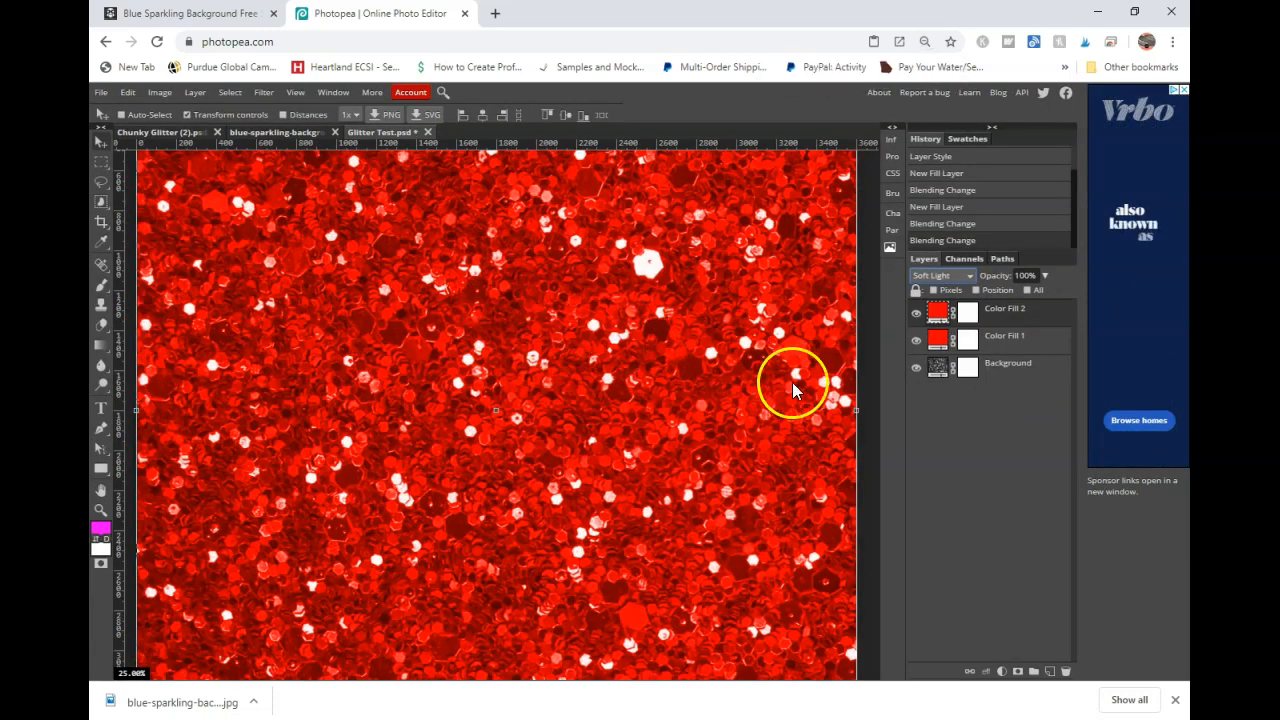
pyautogui.hotkey('ctrl', 't')
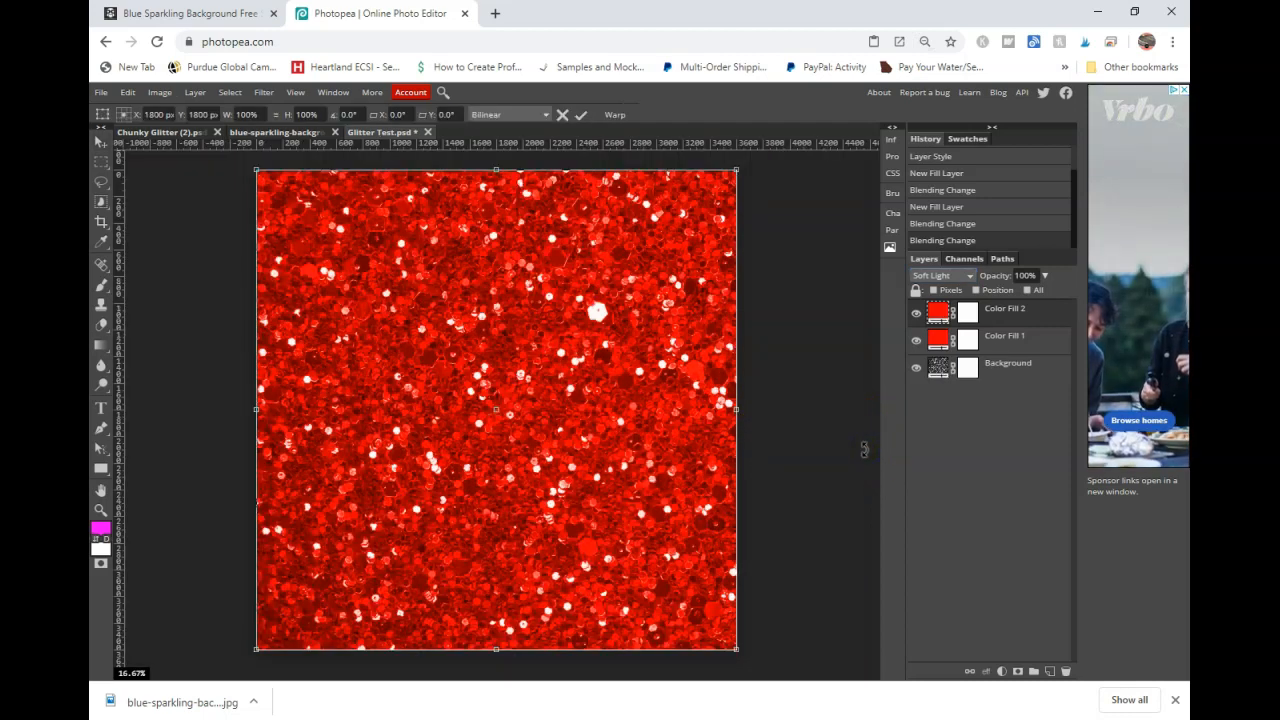
pyautogui.hotkey('ctrl', '-')
pyautogui.hotkey('ctrl', '+')
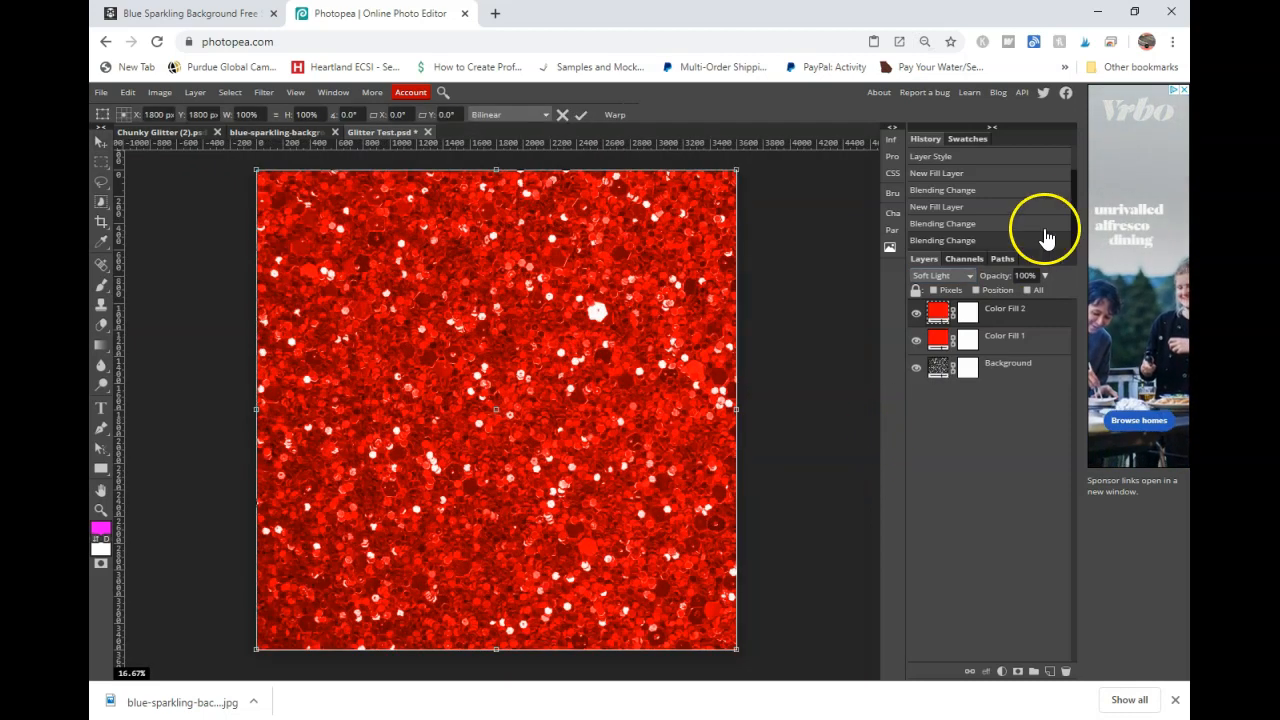
# - Change the first color fill layer's color to yellow
pyautogui.click(936, 345)
pyautogui.doubleClick(936, 345)
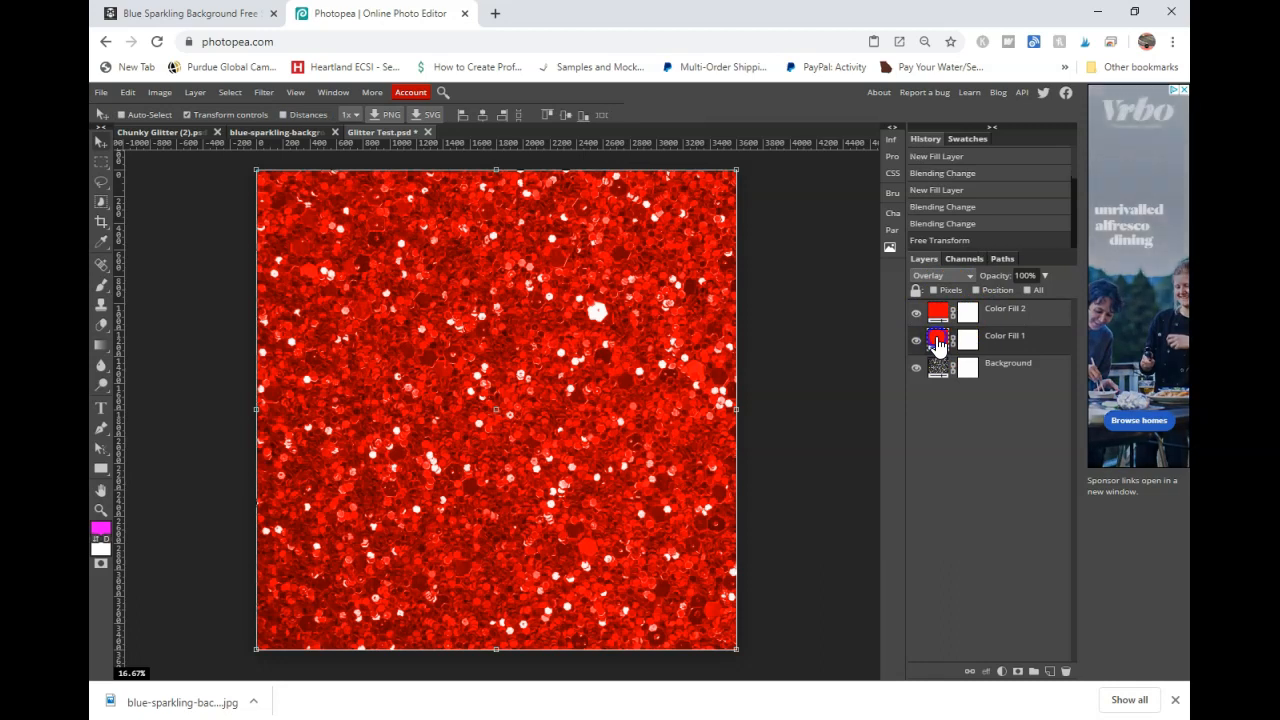
pyautogui.click(704, 216)
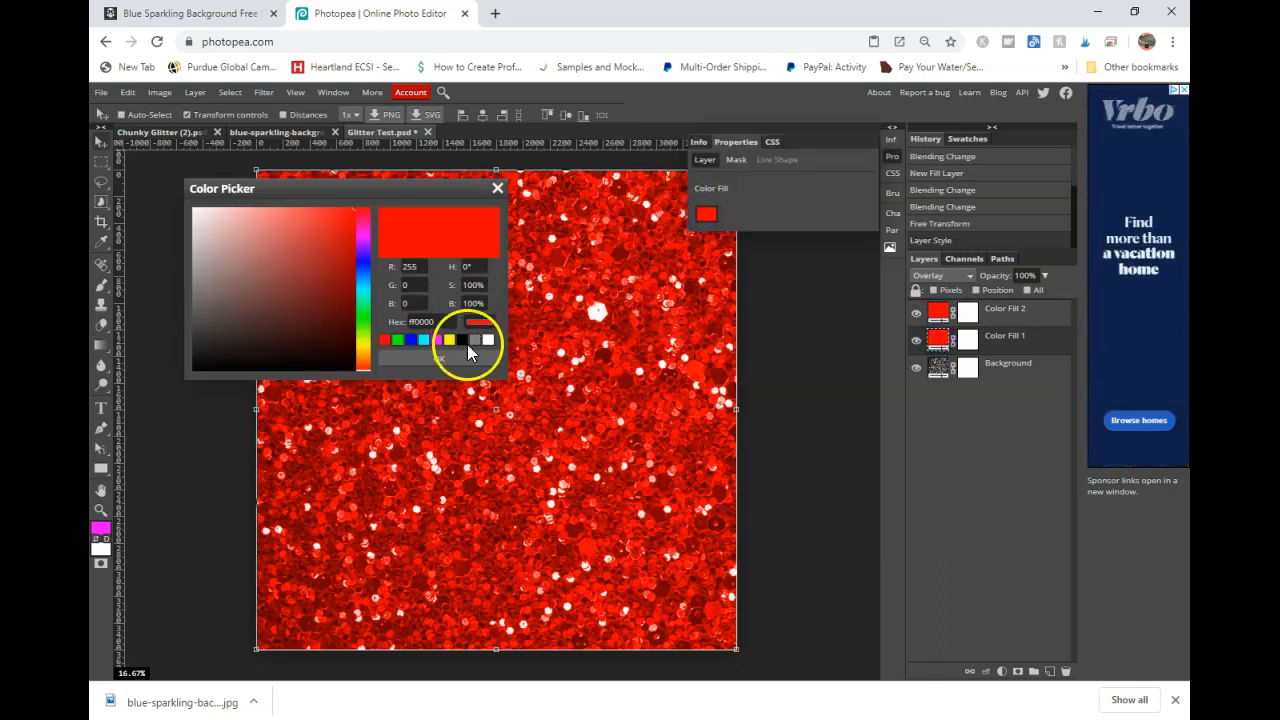
pyautogui.click(449, 340)
pyautogui.click(440, 359)
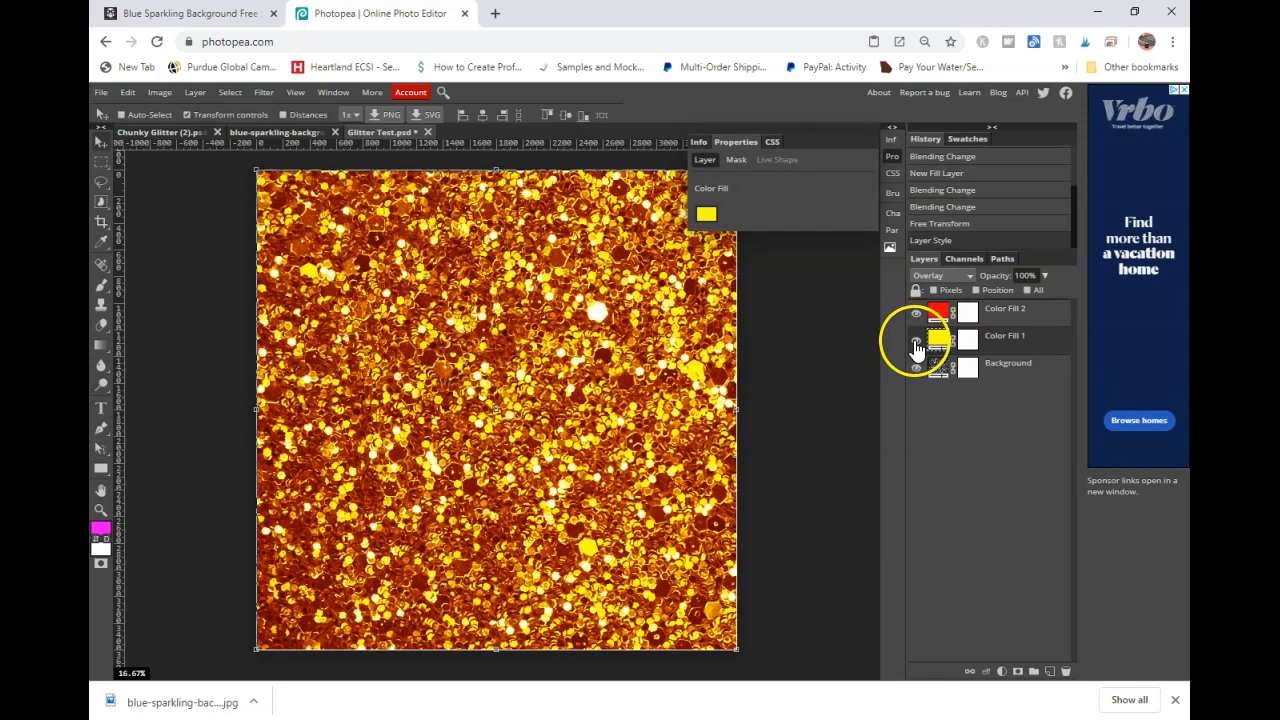
# - Change the second color fill layer's color to yellow #ffff00
pyautogui.click(937, 311)
pyautogui.click(706, 214)
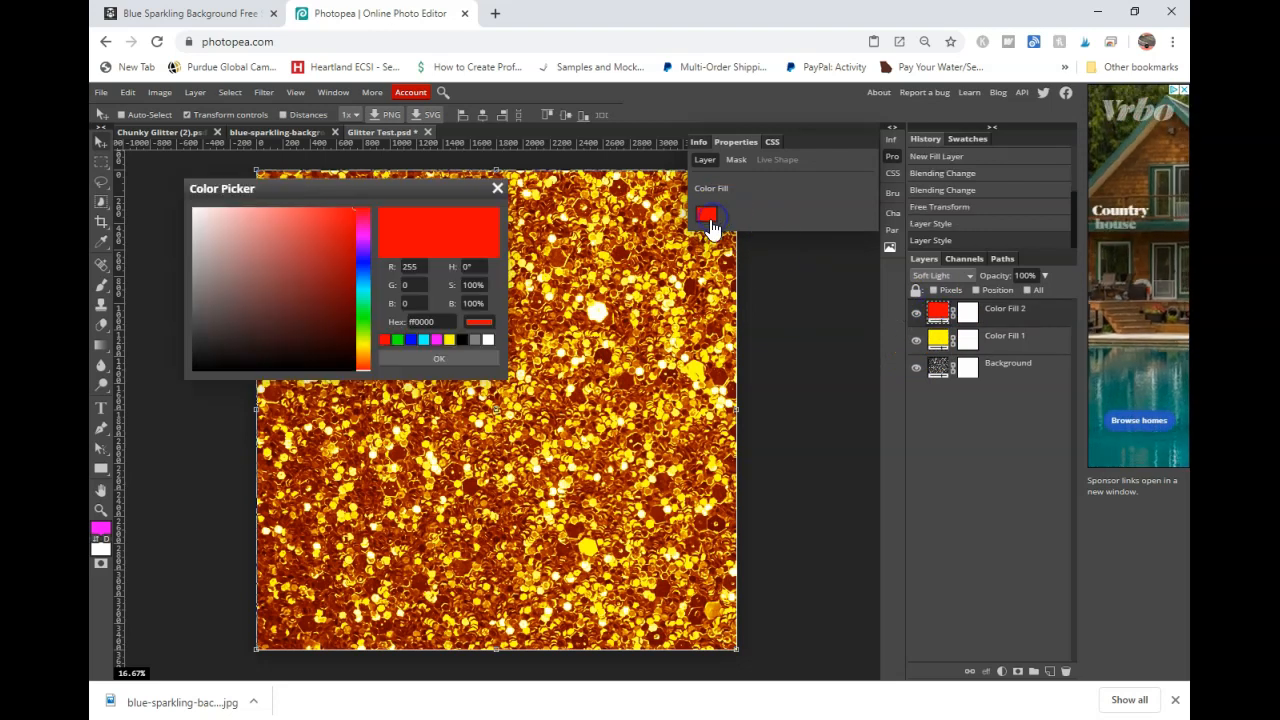
pyautogui.click(449, 340)
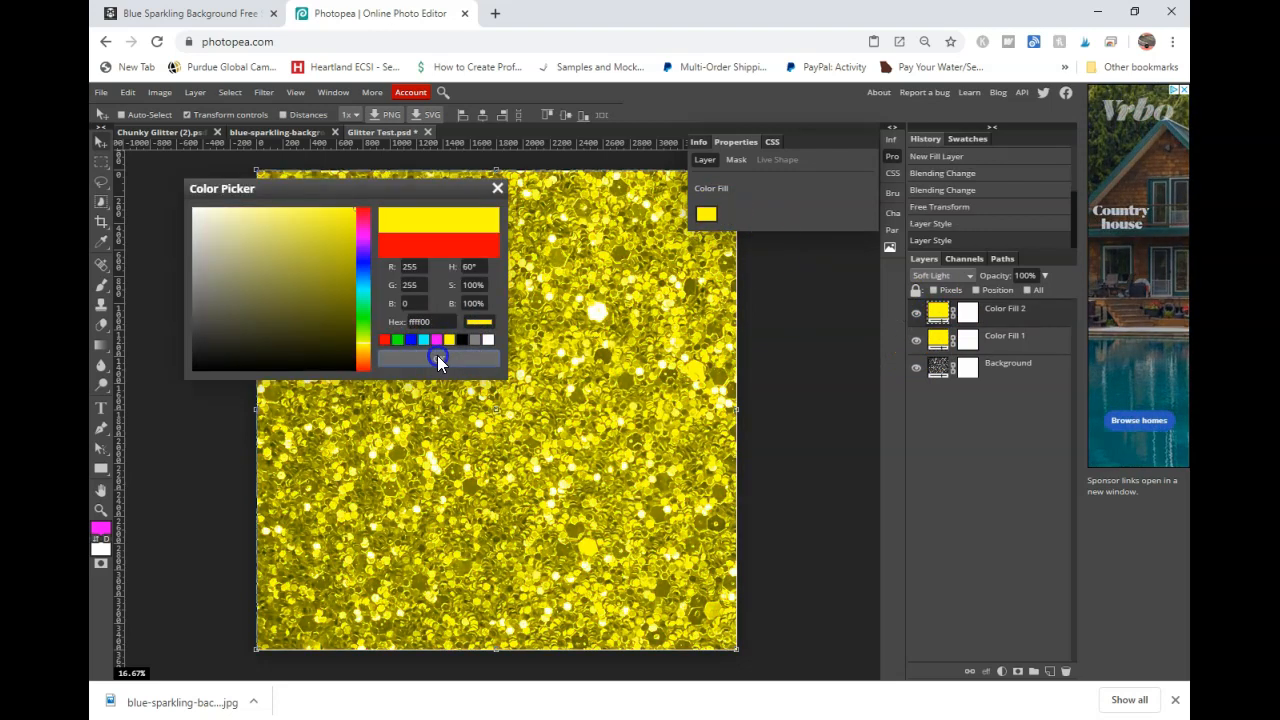
pyautogui.click(438, 357)
# - Compare the yellow glitter result with the Chunky Glitter document by switching between them
pyautogui.click(175, 134)
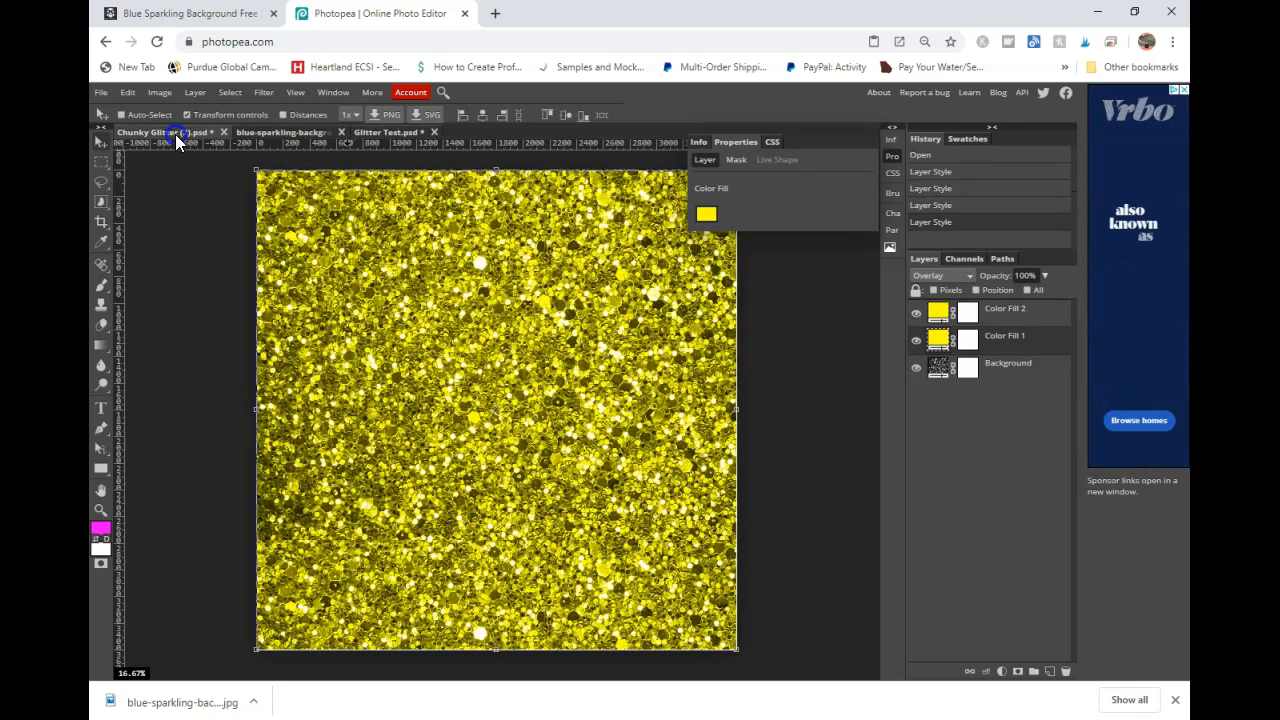
pyautogui.click(378, 132)
pyautogui.click(150, 134)
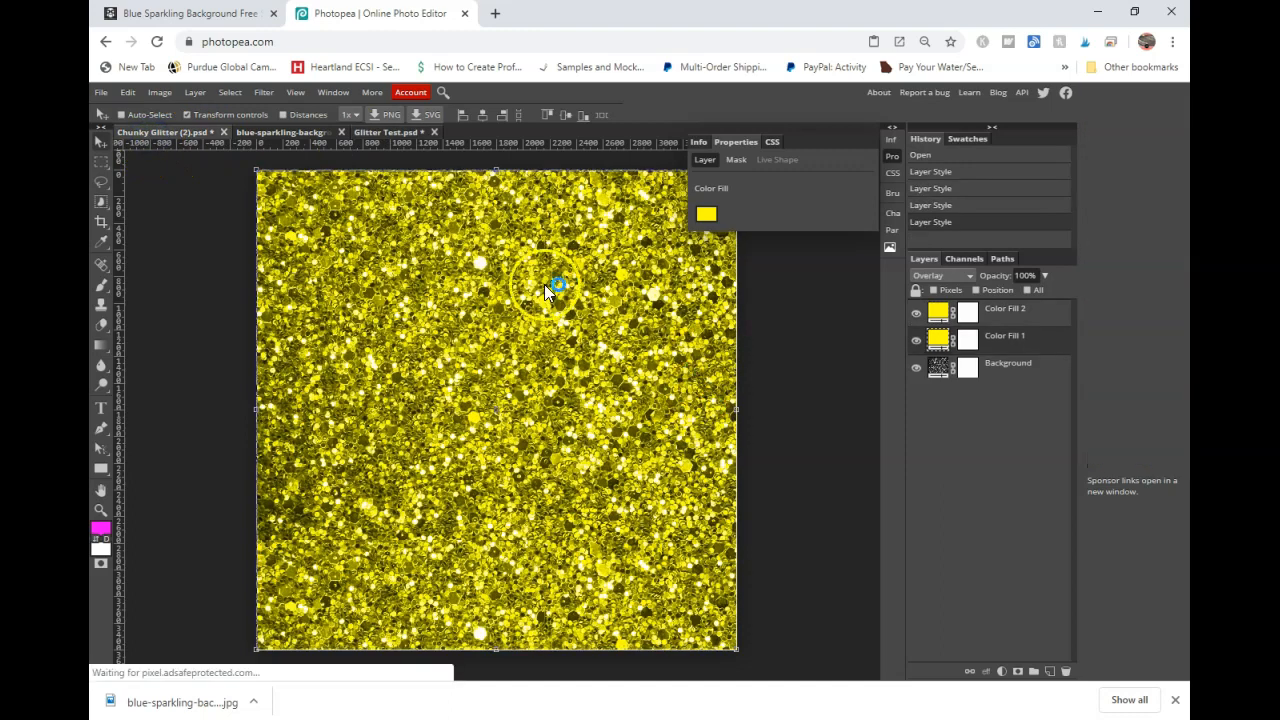
pyautogui.click(393, 135)
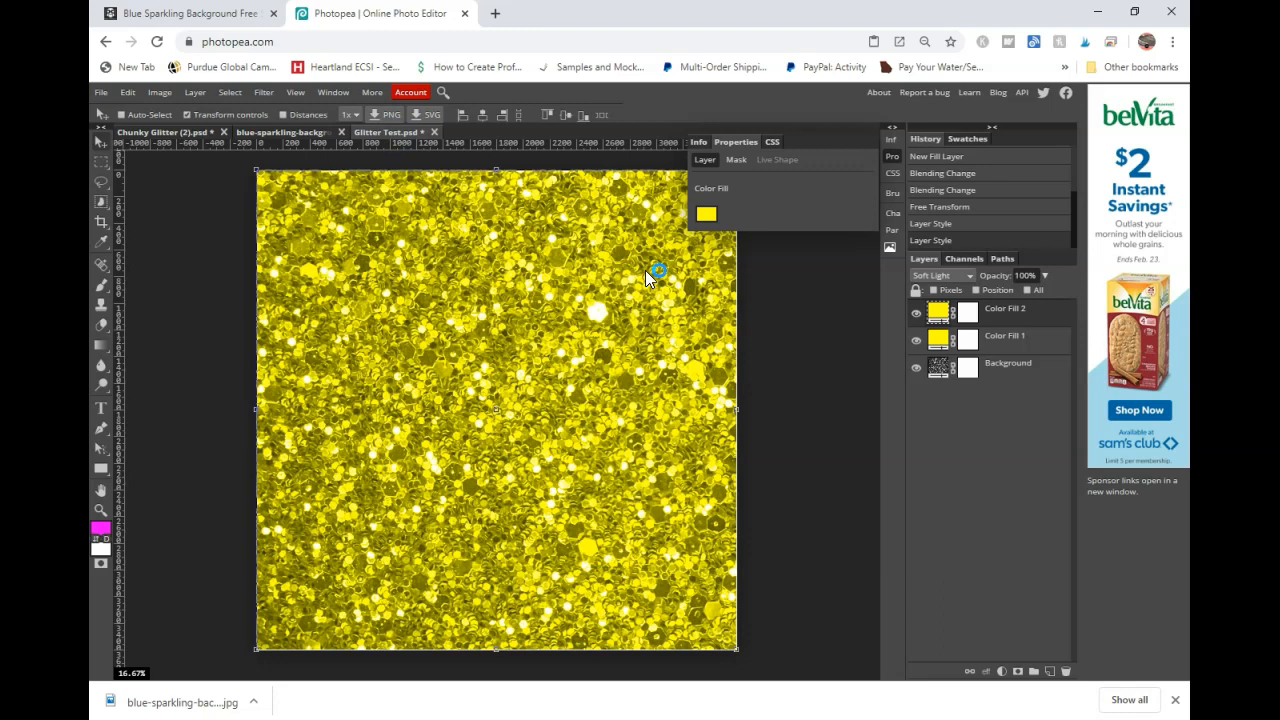
pyautogui.click(188, 134)
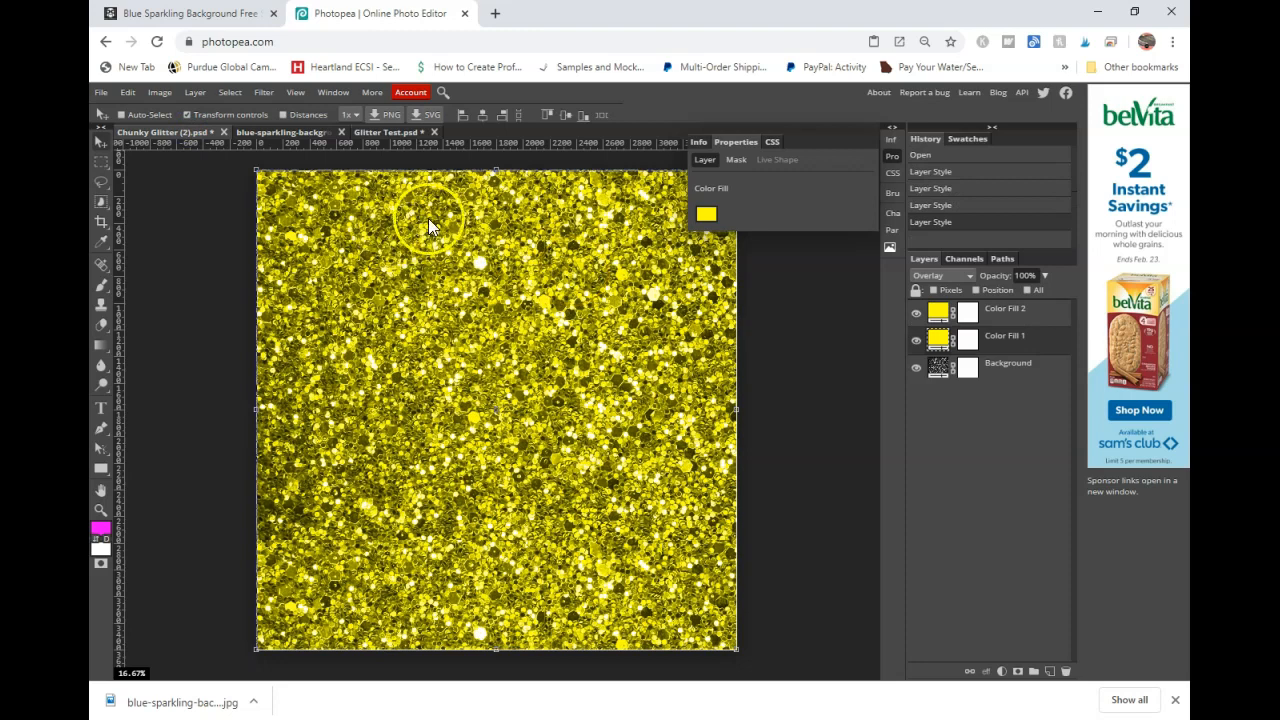
# - Toggle the second color fill layer's visibility off and back on to compare the glitter with and without it
pyautogui.click(510, 227)
pyautogui.click(916, 313)
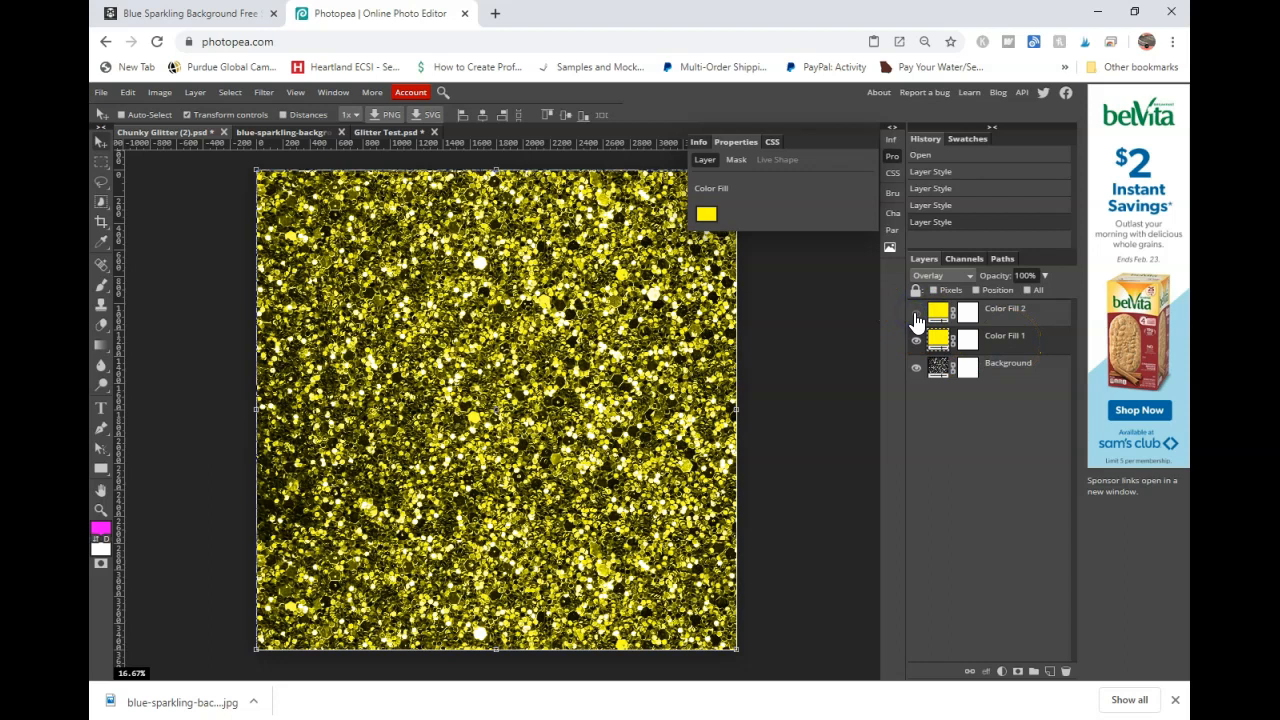
pyautogui.click(916, 316)
# - Duplicate the Background glitter layer and move the copy to the top of the layer stack
pyautogui.click(1003, 322)
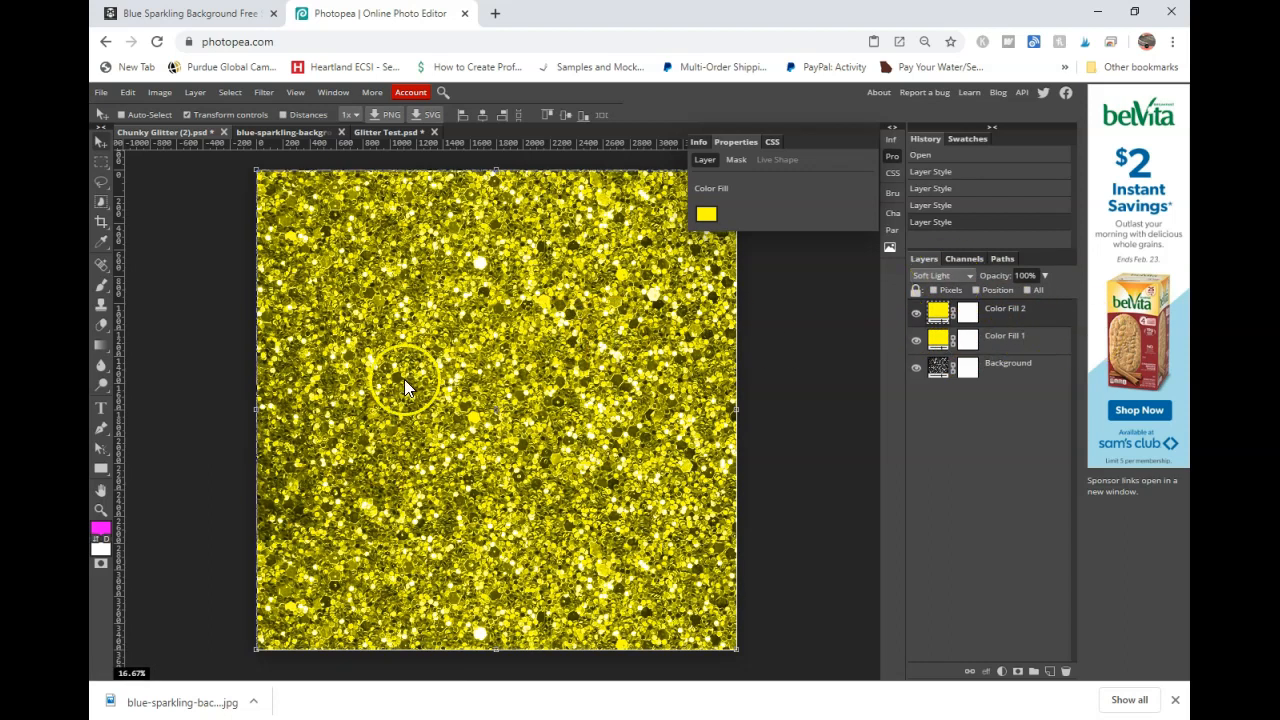
pyautogui.rightClick(1003, 372)
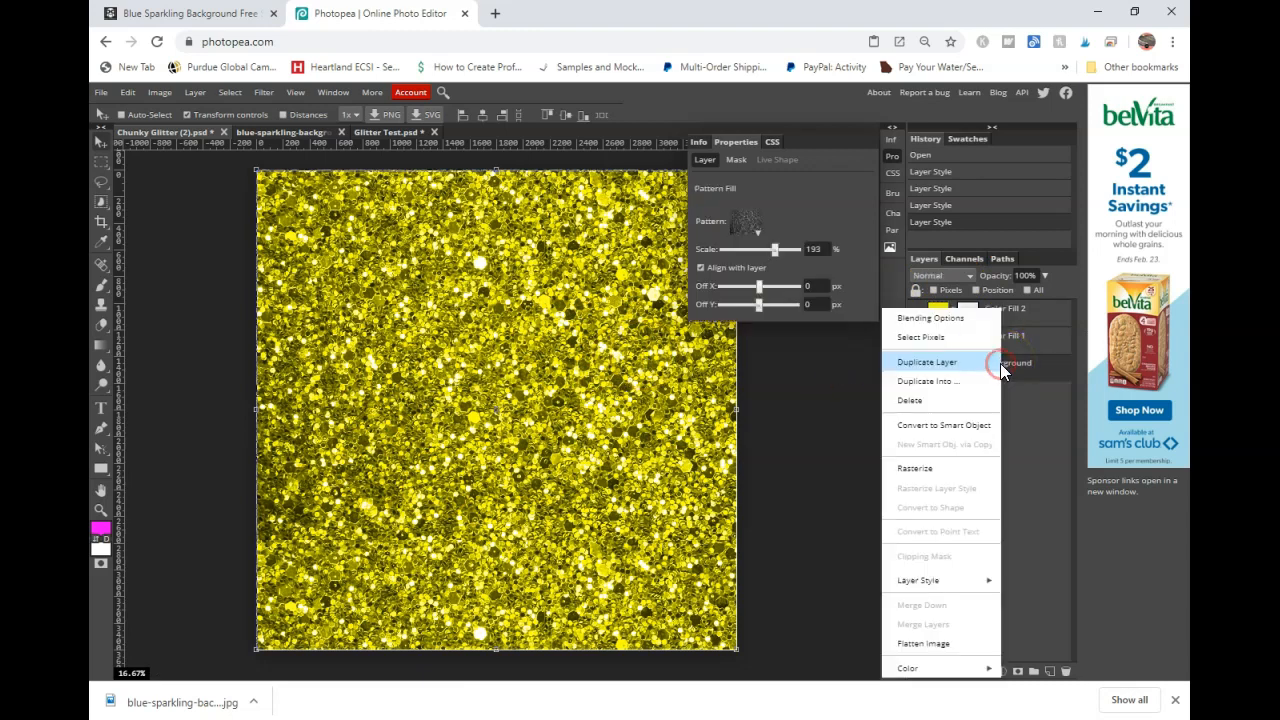
pyautogui.click(948, 364)
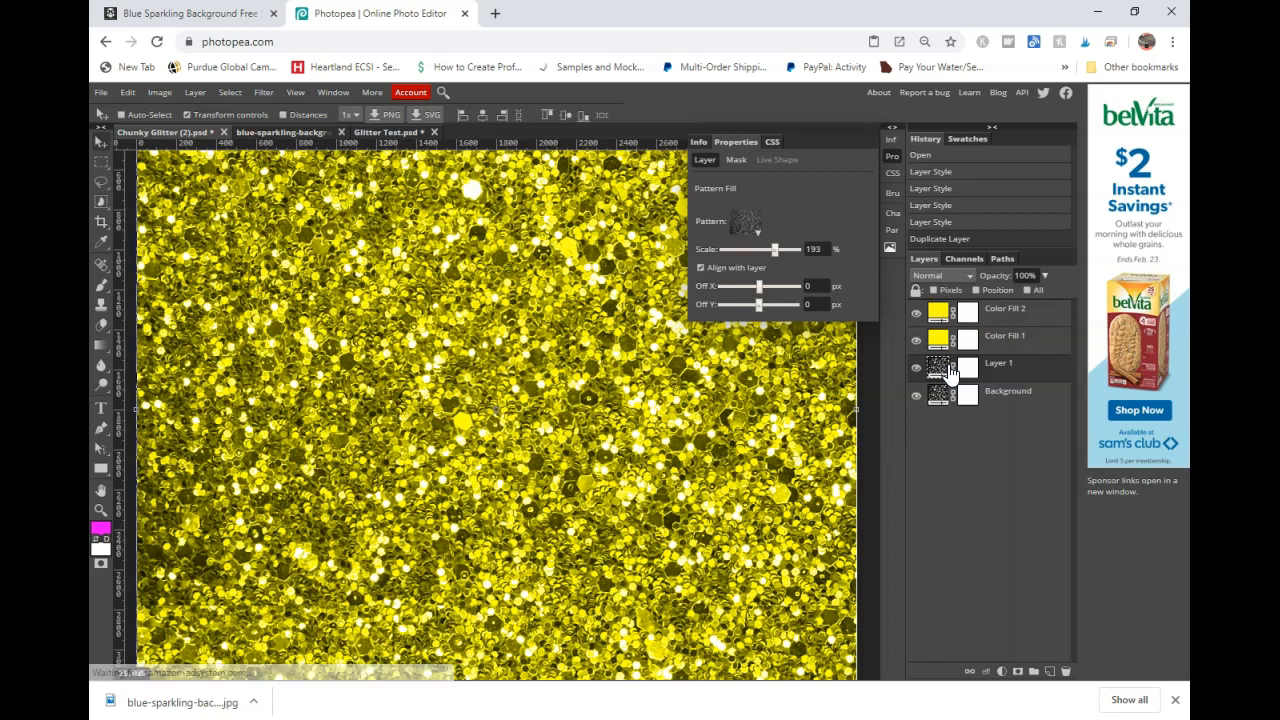
pyautogui.moveTo(994, 371); pyautogui.dragTo(994, 291)
pyautogui.moveTo(1005, 374); pyautogui.dragTo(1000, 309)
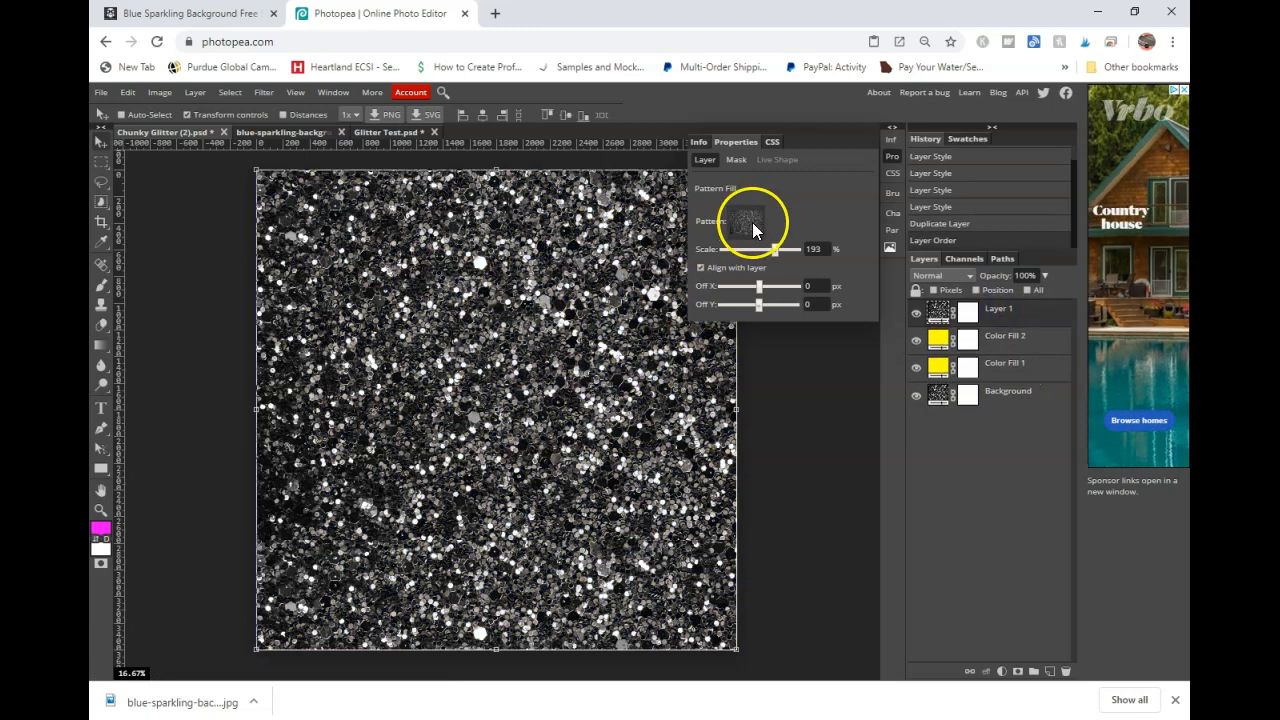
# - Try the duplicated glitter layer's blend mode as Overlay, Soft Light, Multiply and Normal
pyautogui.click(935, 275)
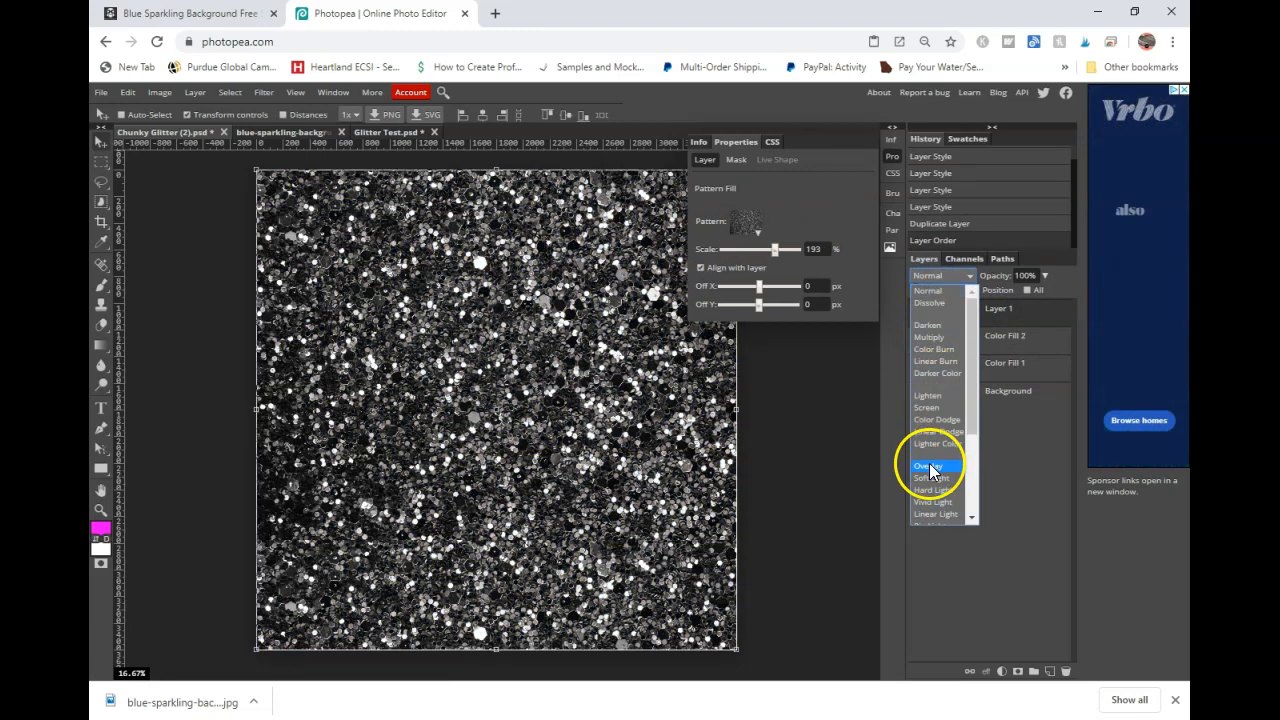
pyautogui.click(929, 467)
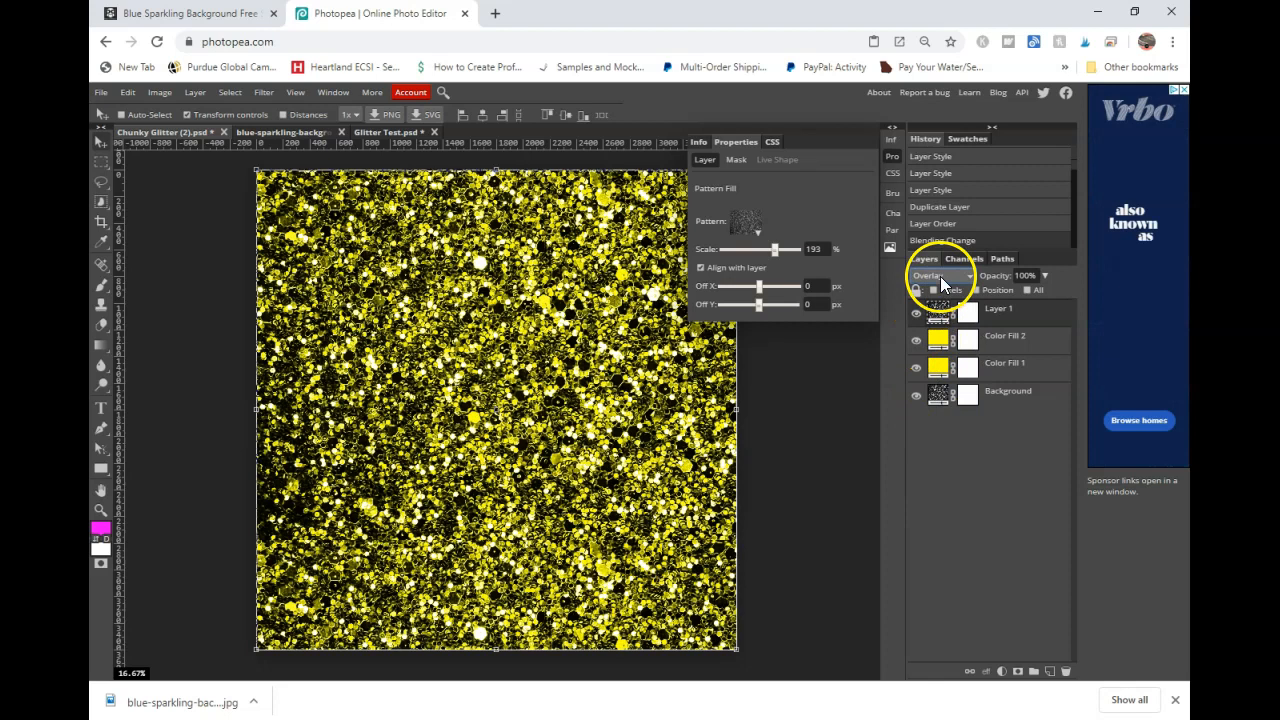
pyautogui.click(940, 276)
pyautogui.click(931, 478)
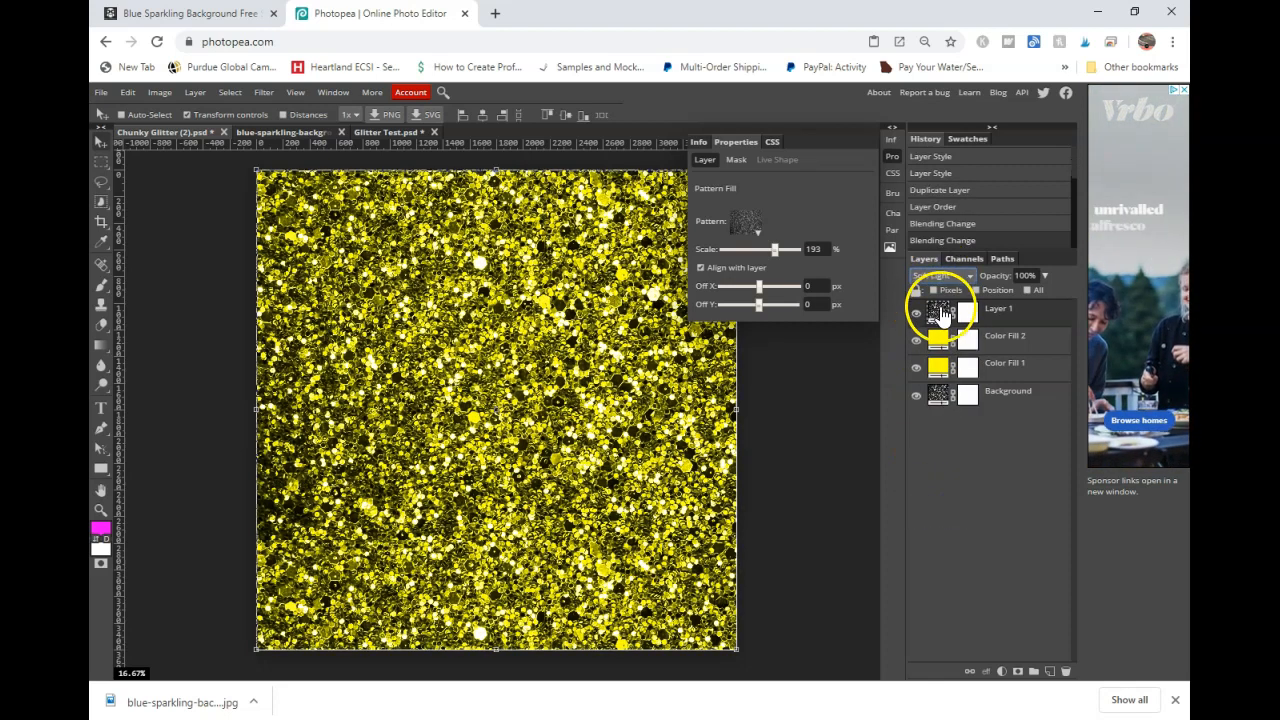
pyautogui.click(944, 275)
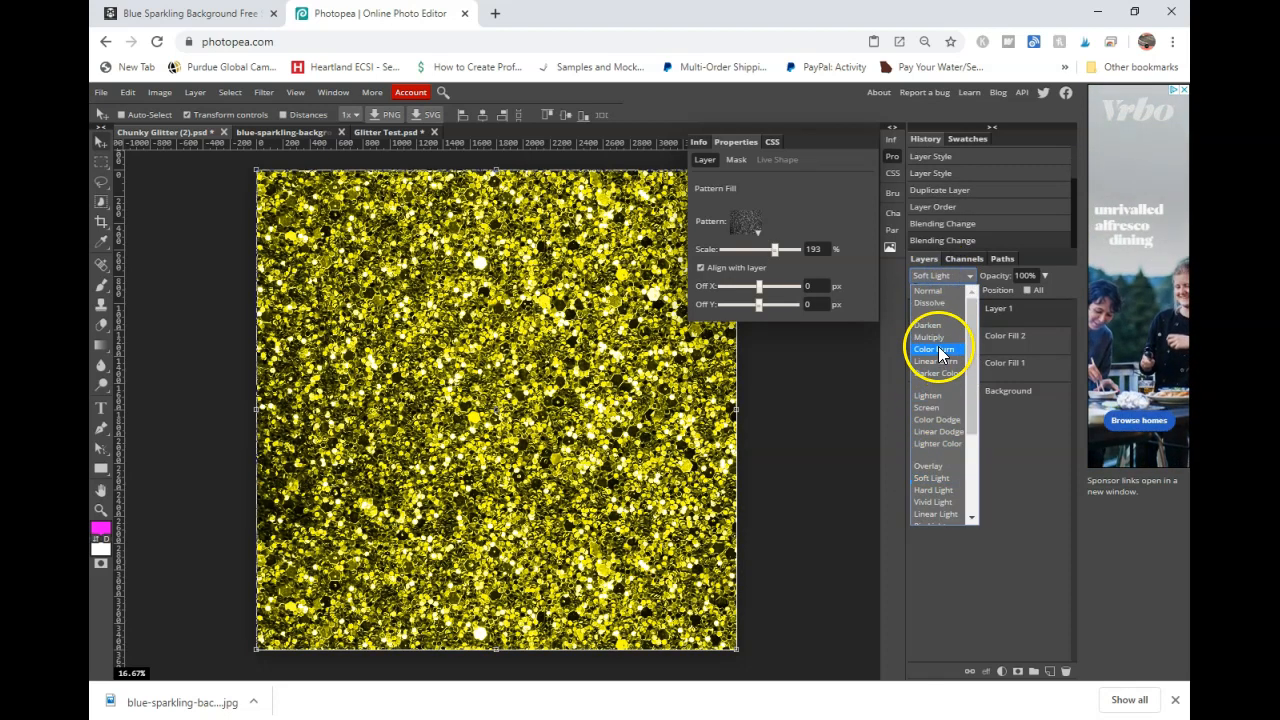
pyautogui.click(937, 338)
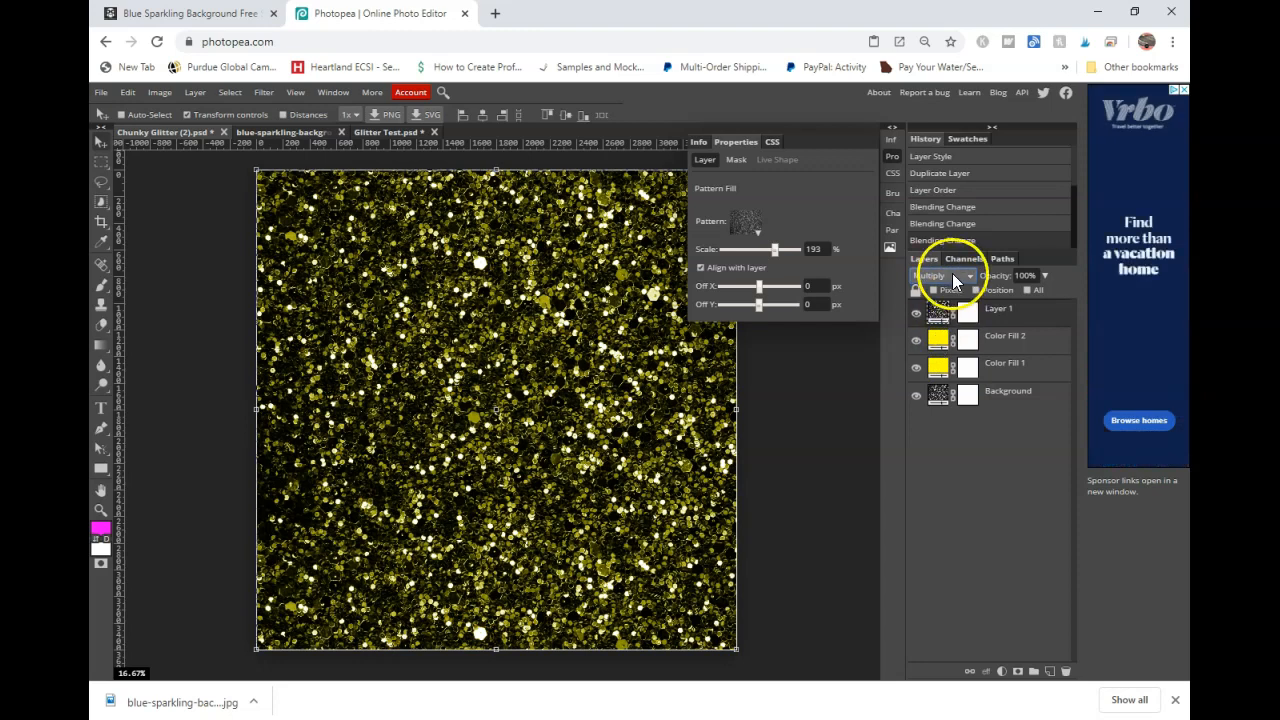
pyautogui.click(952, 276)
pyautogui.click(928, 290)
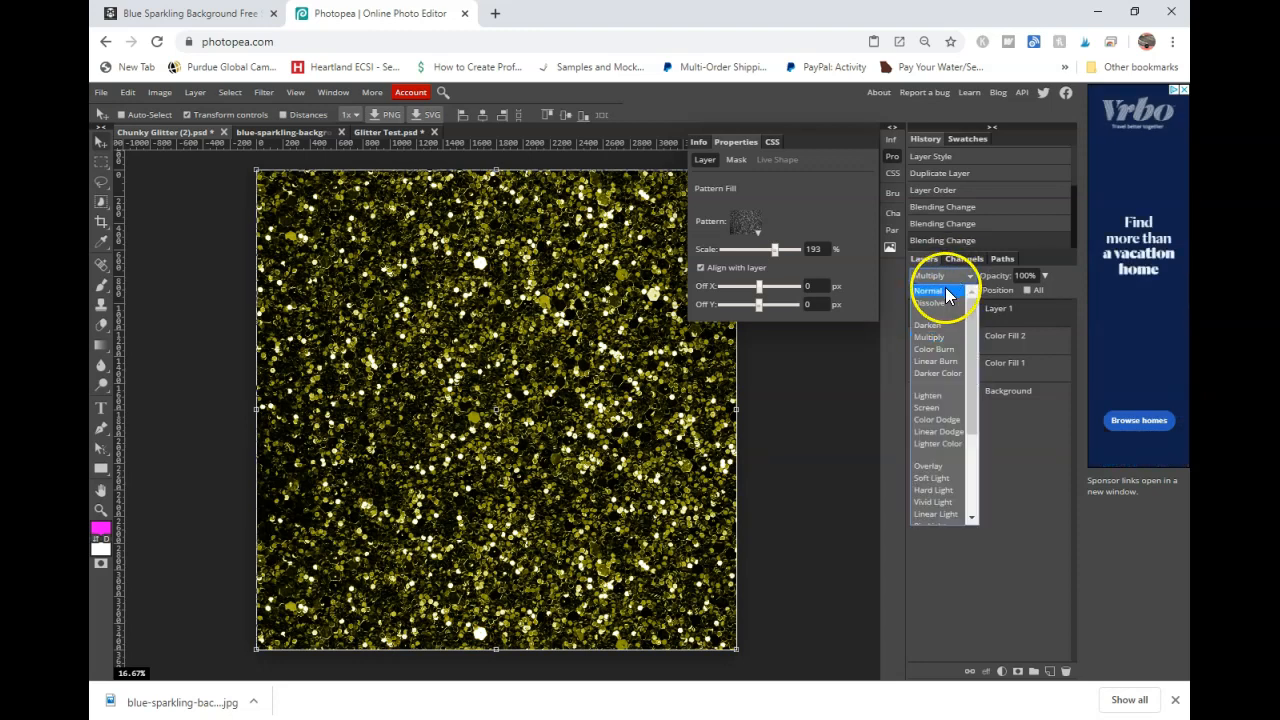
# - Delete the duplicated glitter layer
pyautogui.click(993, 313)
pyautogui.rightClick(993, 313)
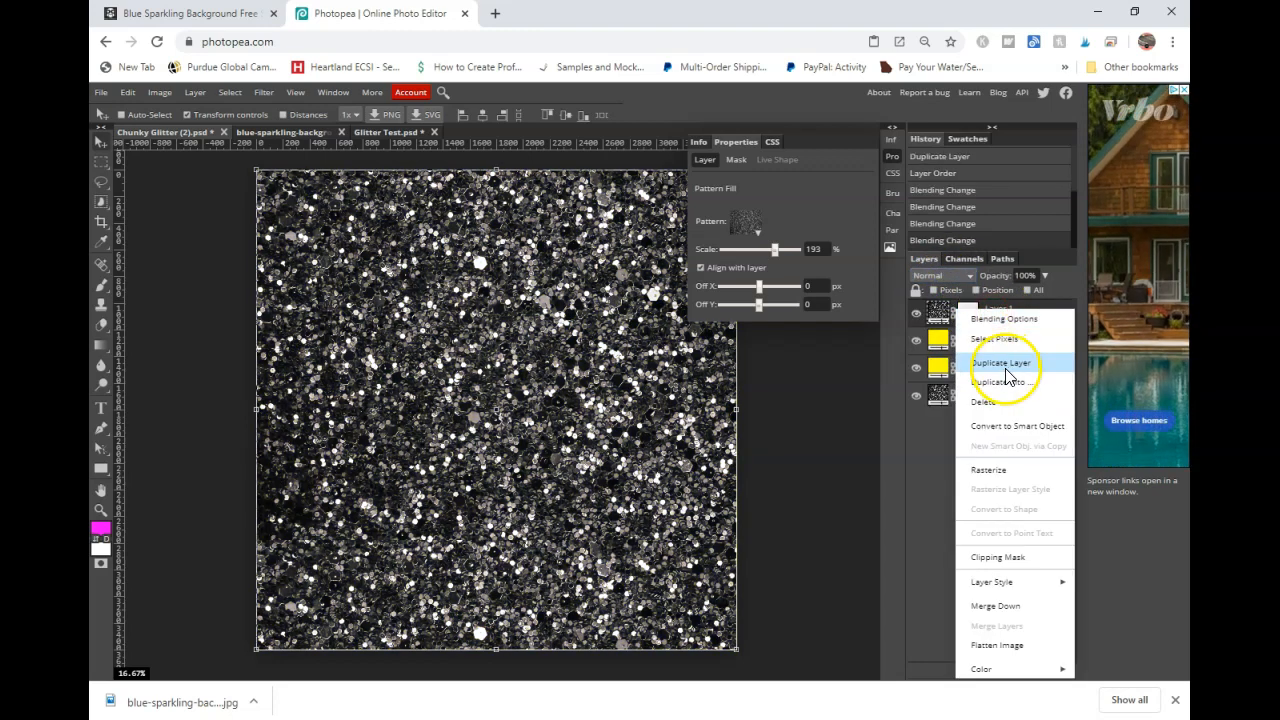
pyautogui.click(1007, 409)
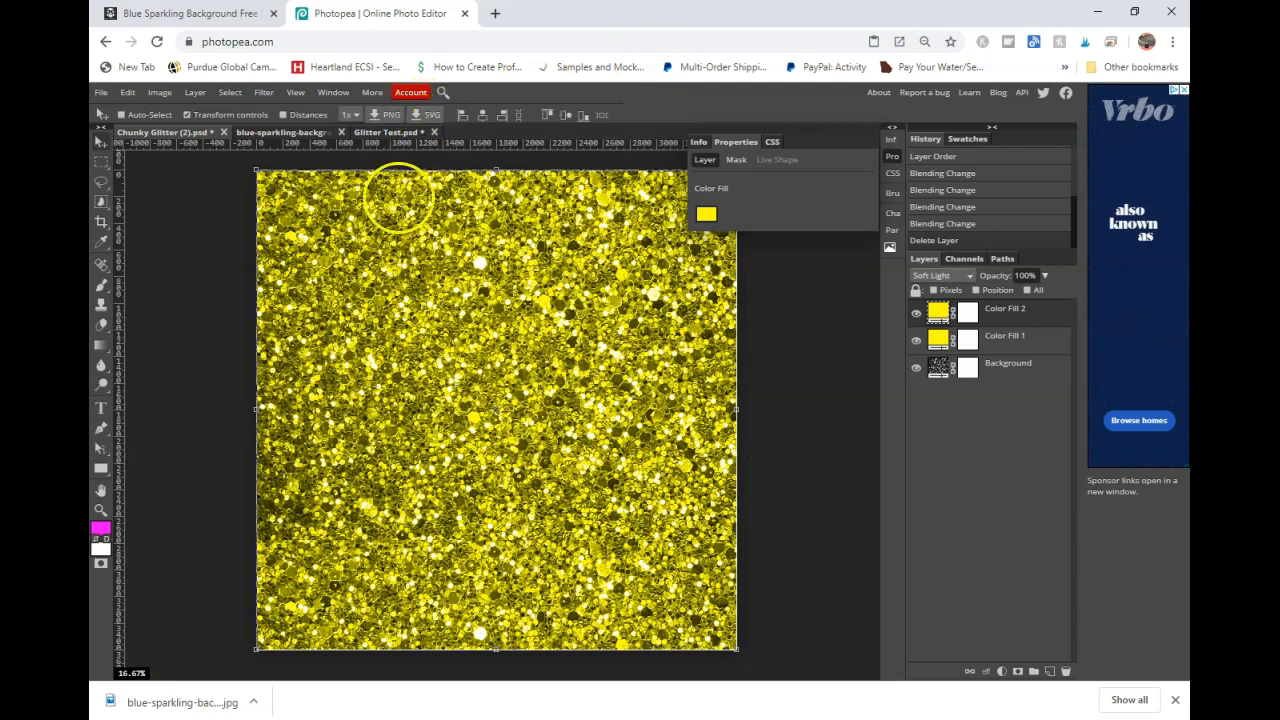
# - Compare the Glitter Test document with the original blue sparkling background image page in the browser
pyautogui.click(404, 131)
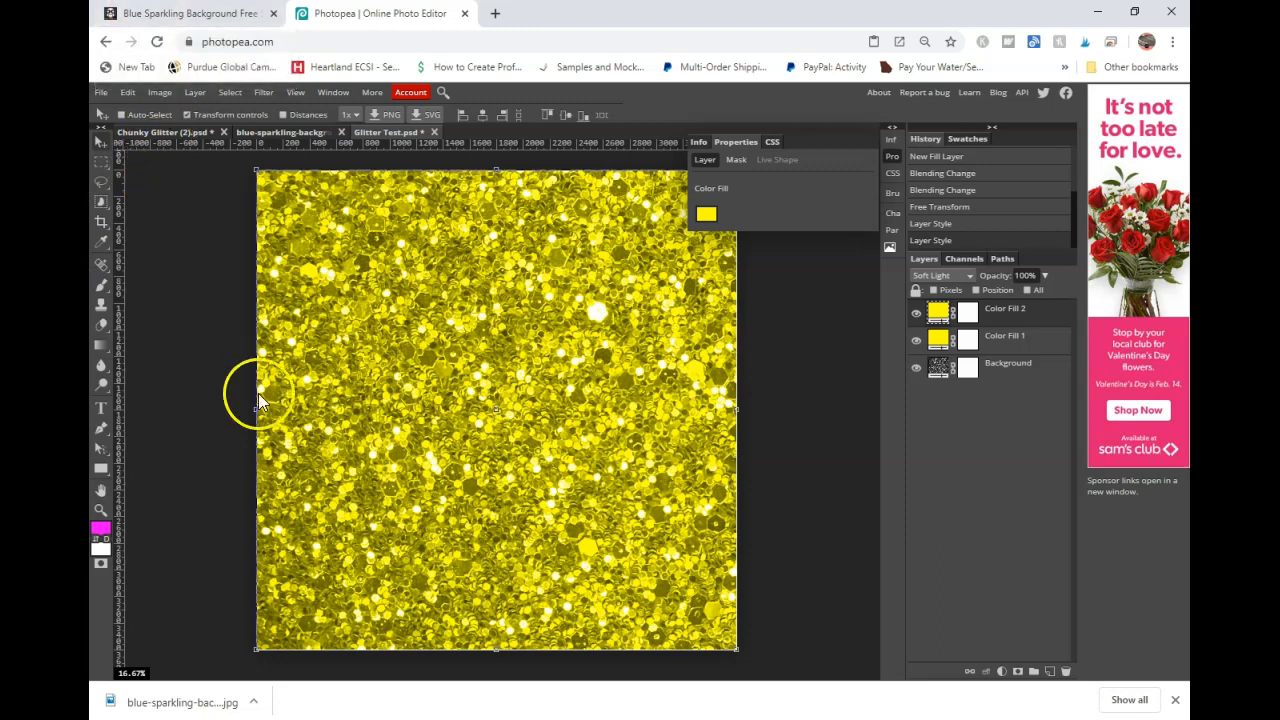
pyautogui.click(150, 13)
pyautogui.scroll(4, 489, 471)
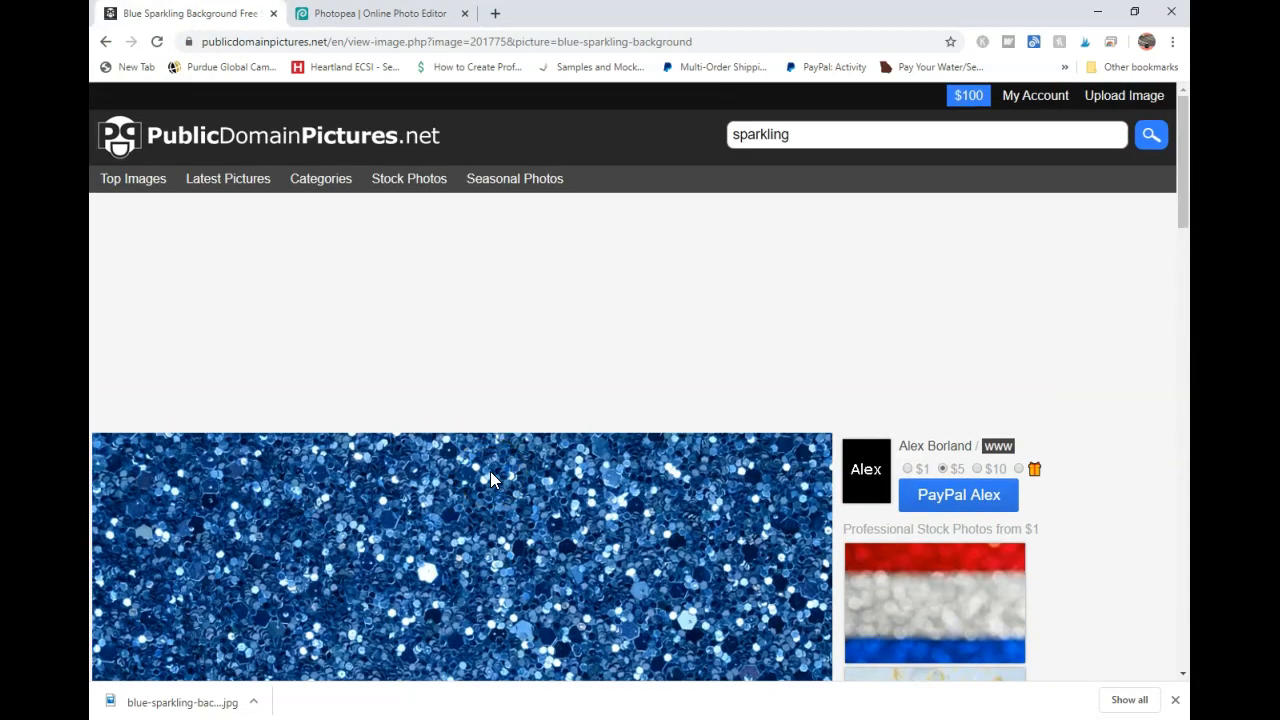
pyautogui.scroll(-20, 490, 480)
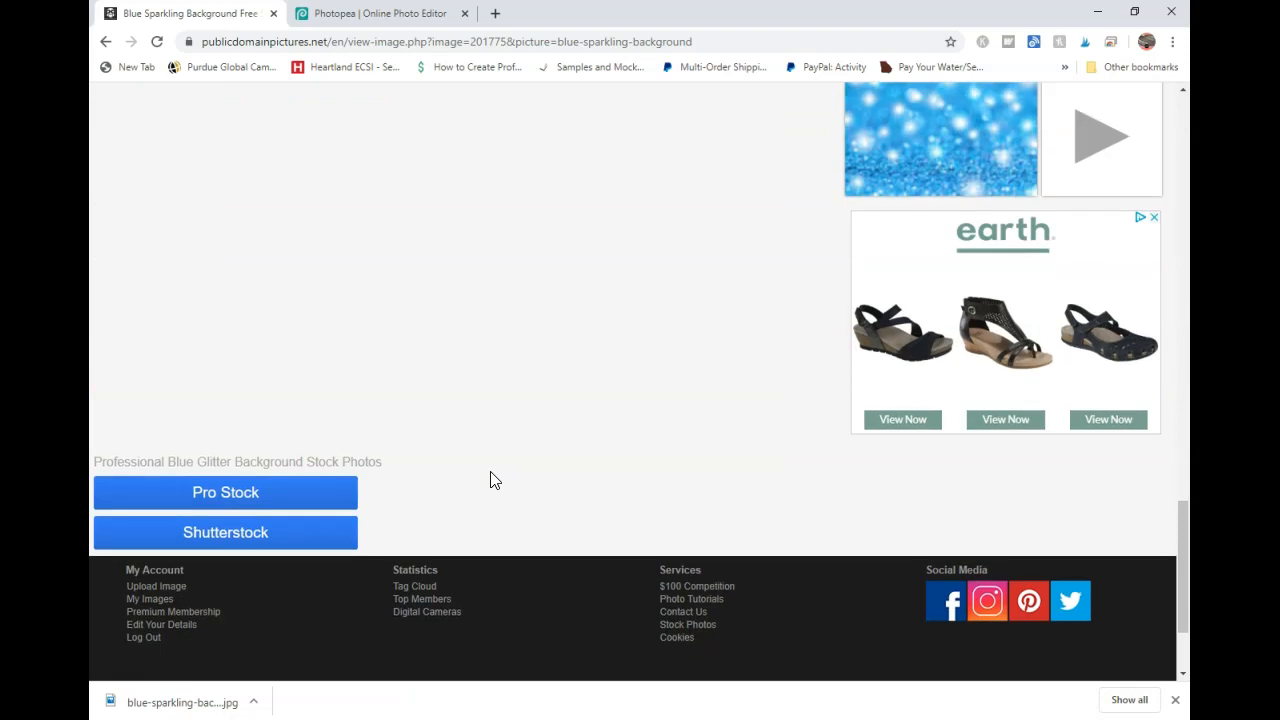
pyautogui.scroll(-3, 490, 480)
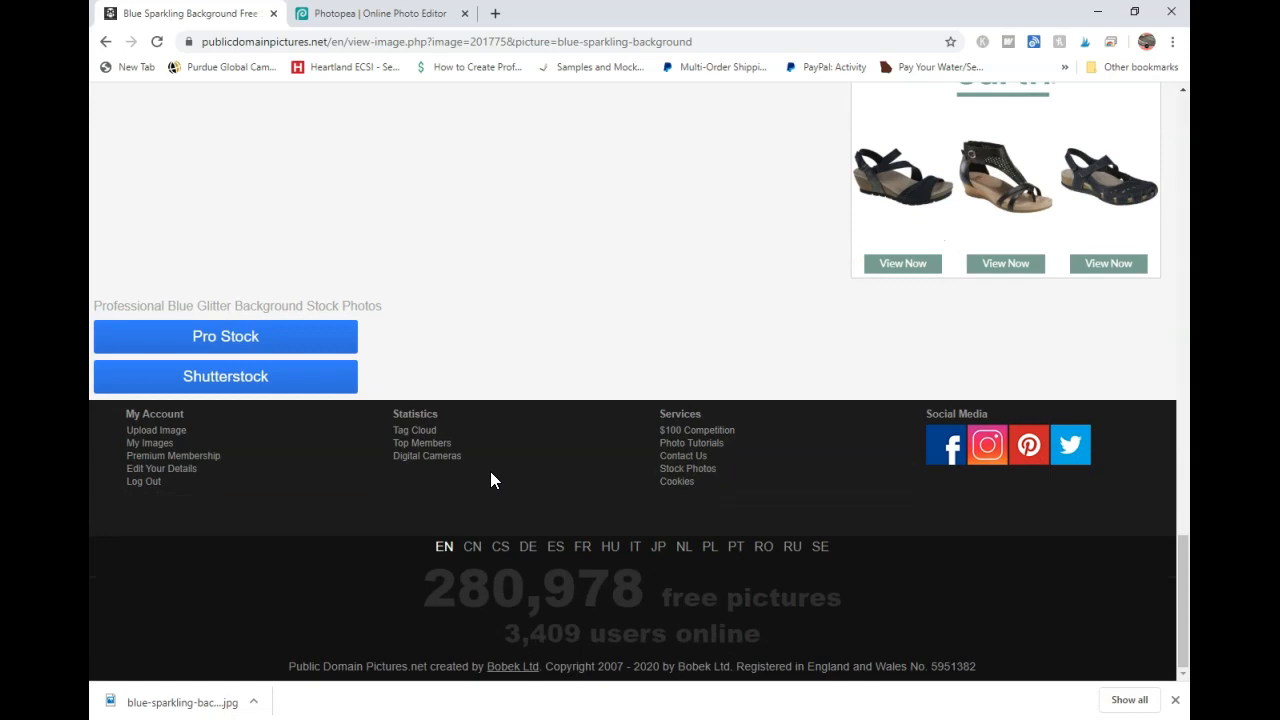
pyautogui.click(380, 13)
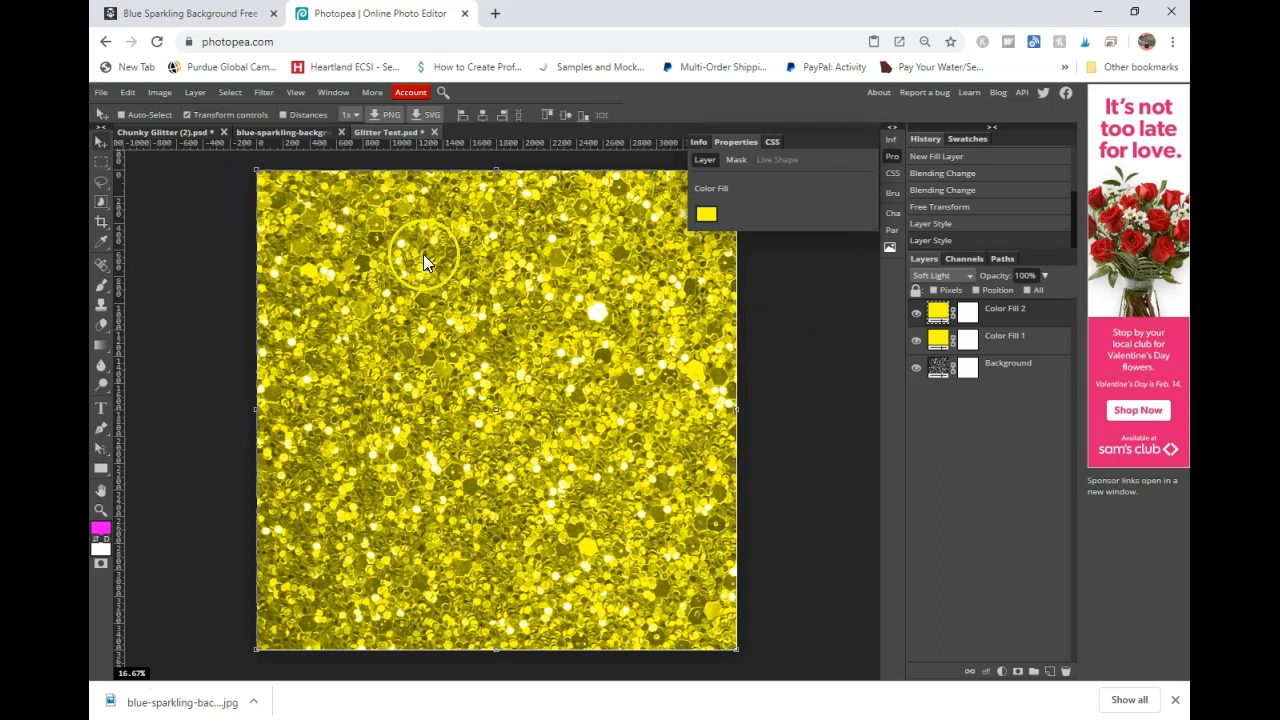
# - Switch to the Chunky Glitter document and zoom in and out to inspect the yellow glitter detail
pyautogui.click(153, 133)
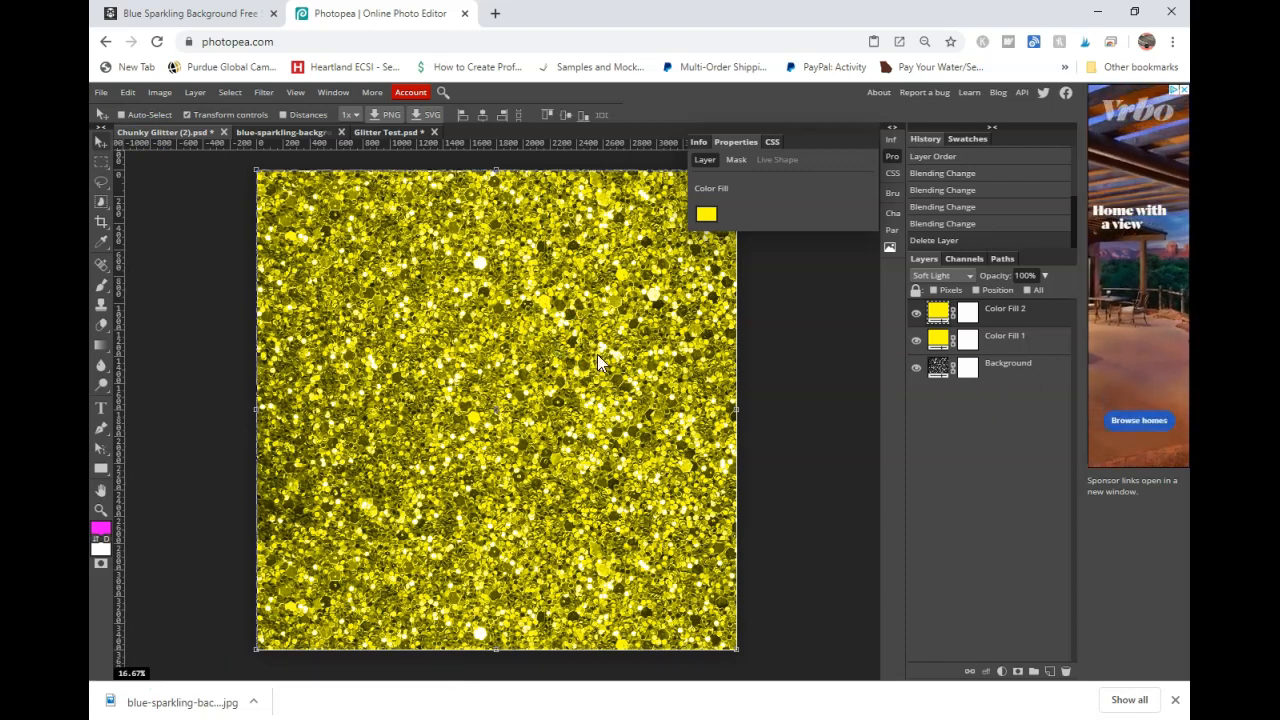
pyautogui.hotkey('ctrl', '+')
pyautogui.hotkey('ctrl', '+')
pyautogui.hotkey('ctrl', '+')
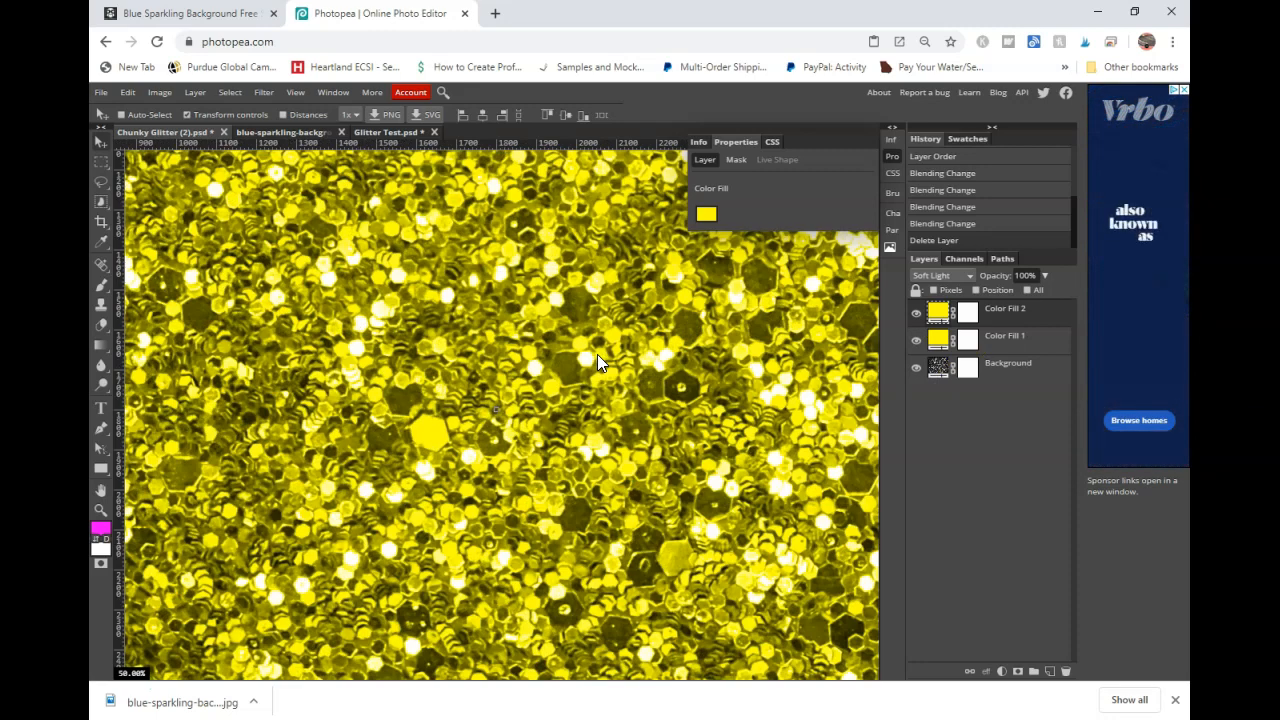
pyautogui.hotkey('ctrl', '-')
pyautogui.hotkey('ctrl', '-')
pyautogui.hotkey('ctrl', '-')
pyautogui.hotkey('ctrl', '-')
pyautogui.hotkey('ctrl', '+')
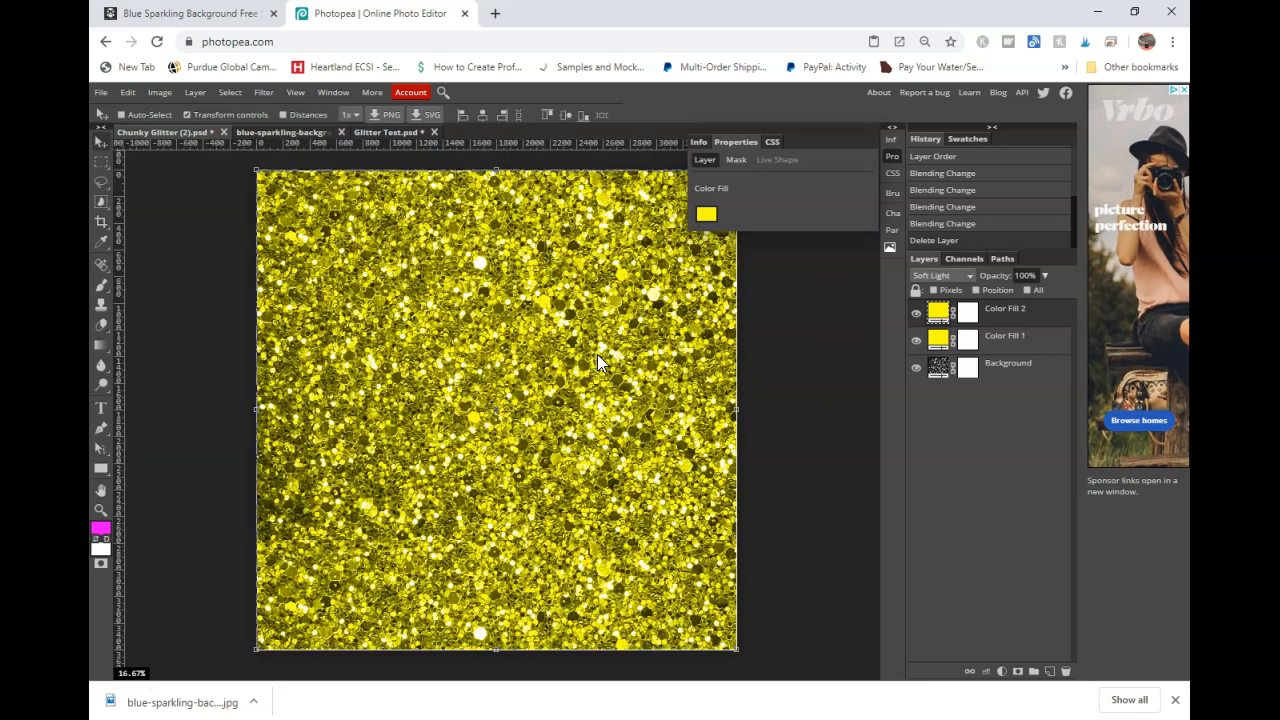